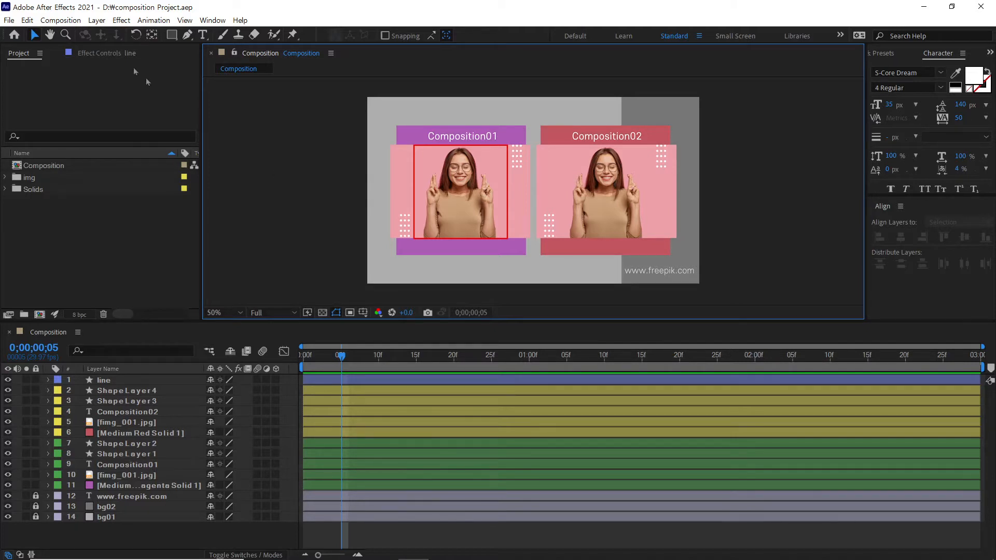
{"action": "left_click", "coordinate": [72, 21]}
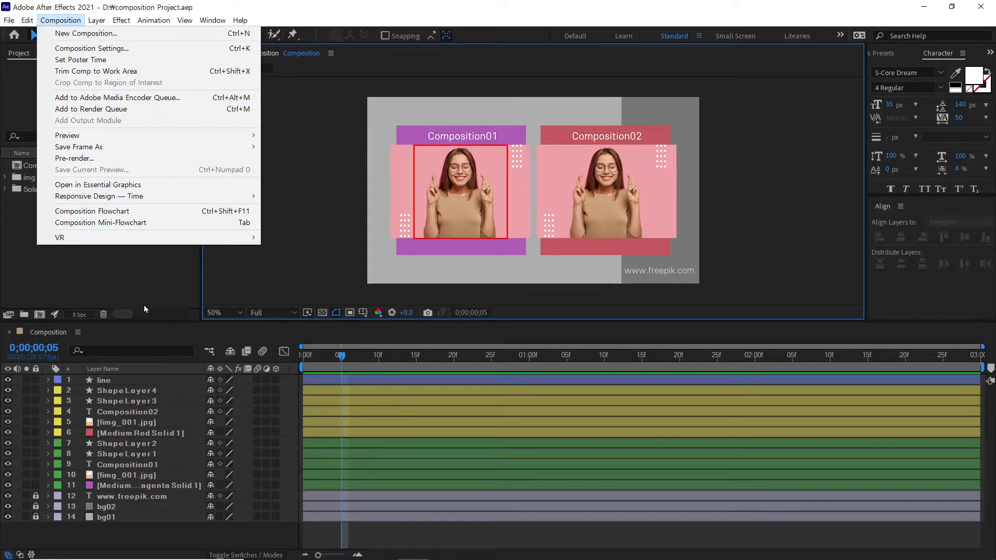
{"action": "left_click", "coordinate": [154, 332]}
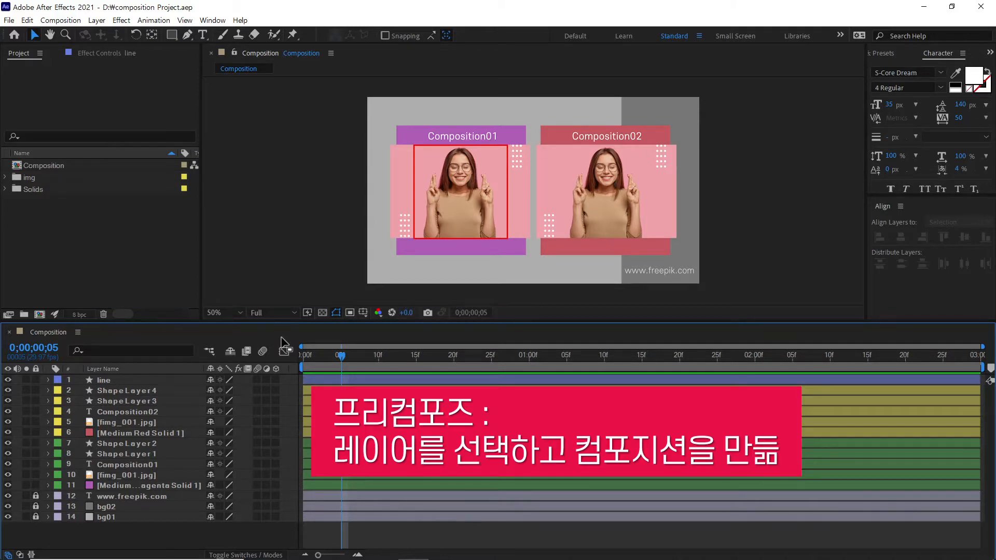
{"action": "left_click", "coordinate": [60, 20]}
{"action": "mouse_move", "coordinate": [121, 19]}
{"action": "left_click", "coordinate": [225, 7]}
- Examine which layers make up the Composition01 and Composition02 cards, including their fimg_001.jpg image layers
{"action": "left_click", "coordinate": [133, 434]}
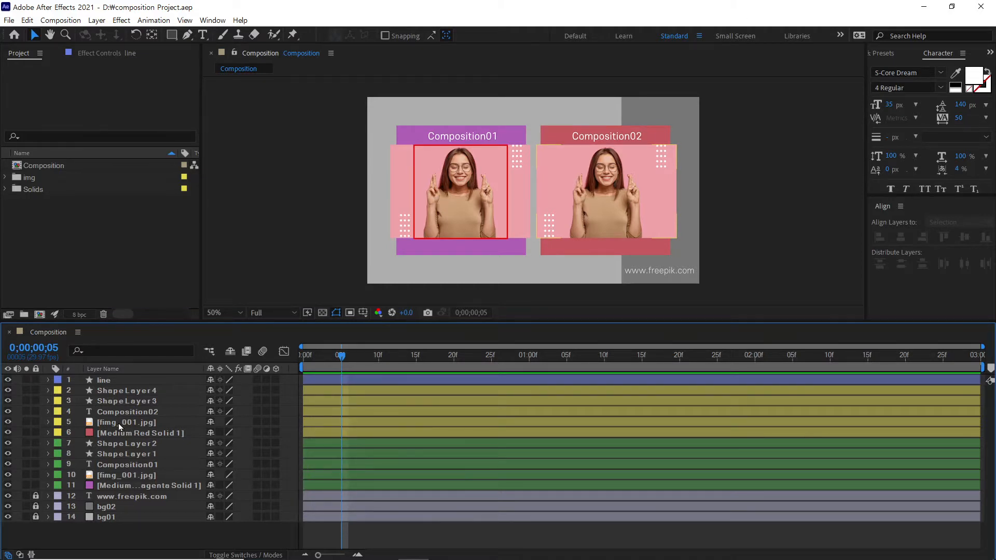
{"action": "left_click", "coordinate": [118, 422]}
{"action": "left_click", "coordinate": [116, 474]}
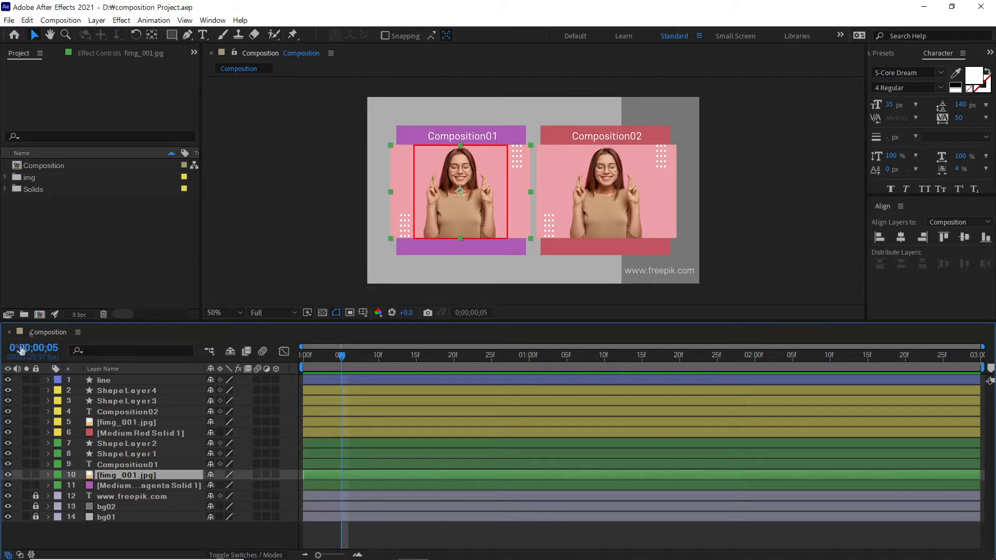
{"action": "left_click", "coordinate": [135, 422]}
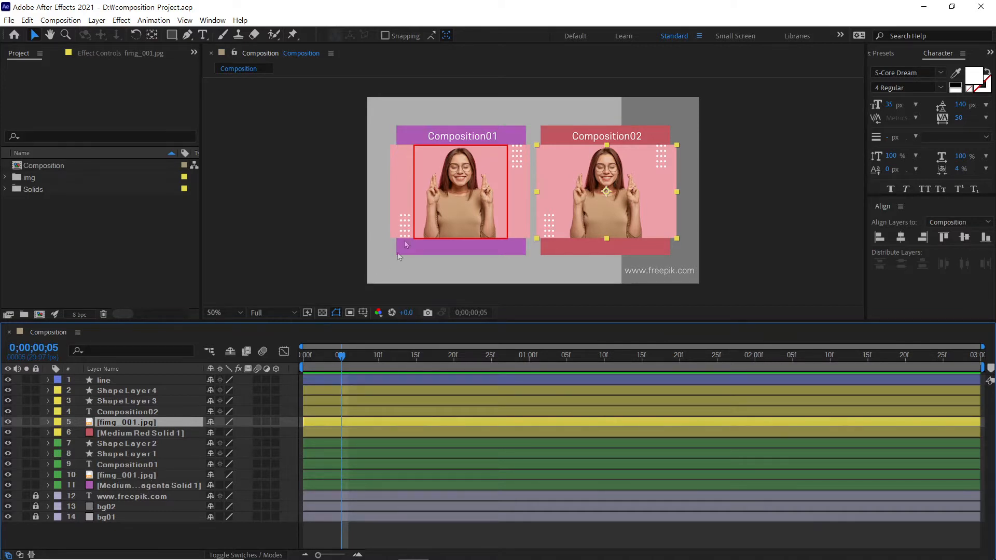
{"action": "left_click", "coordinate": [353, 206]}
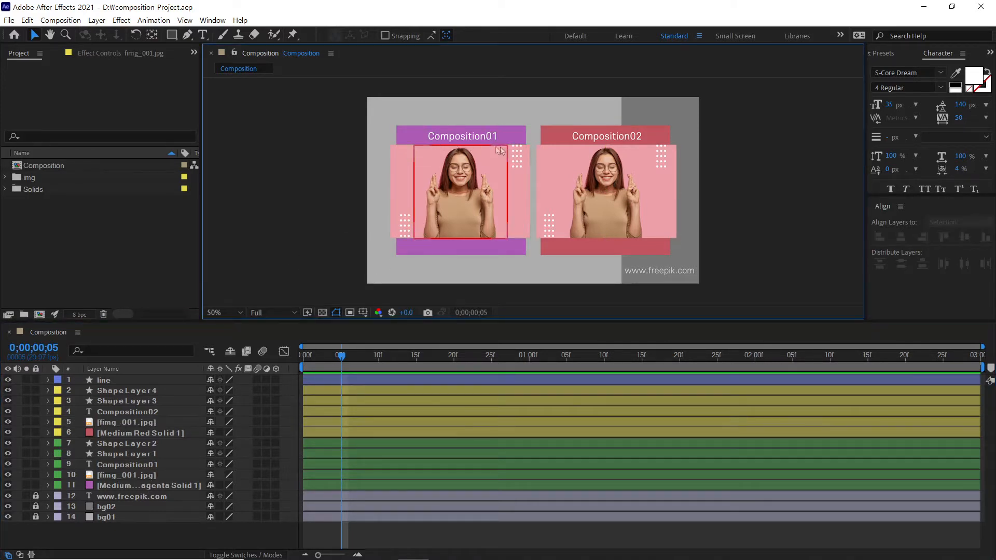
{"action": "left_click_drag", "start_coordinate": [326, 113], "coordinate": [530, 262]}
{"action": "left_click_drag", "start_coordinate": [749, 109], "coordinate": [547, 254]}
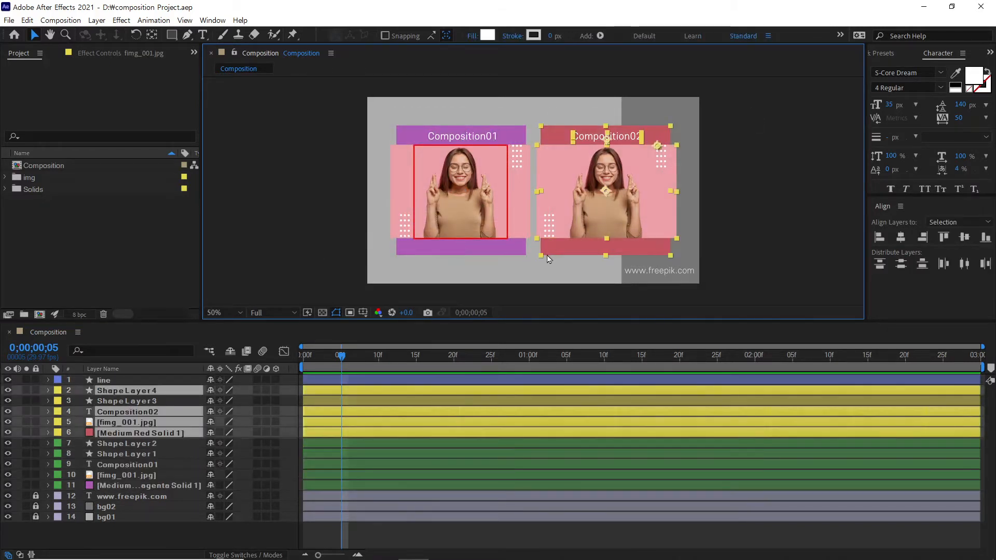
{"action": "left_click", "coordinate": [323, 219]}
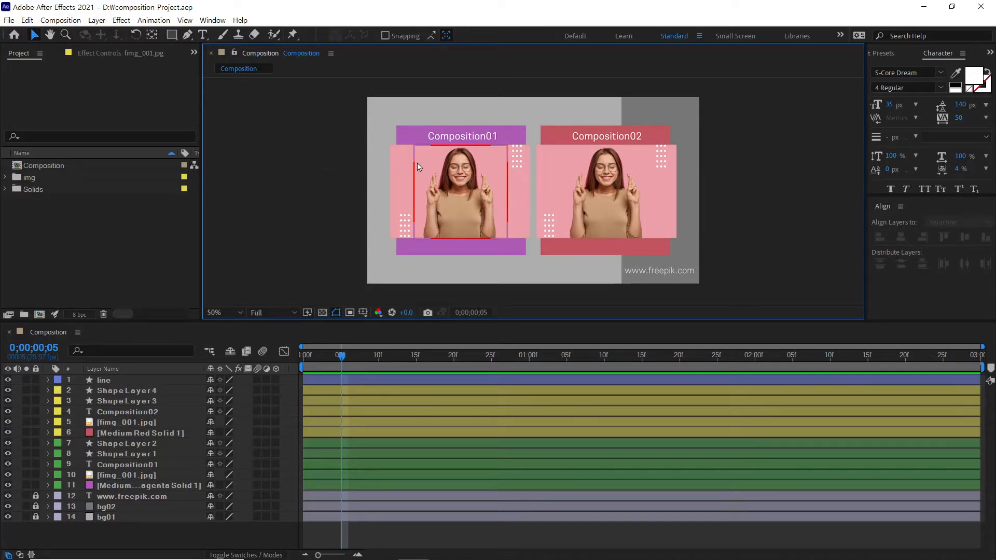
{"action": "left_click_drag", "start_coordinate": [357, 101], "coordinate": [533, 271]}
{"action": "left_click", "coordinate": [380, 215]}
- Hide the red line layer that frames the image on the Composition01 card
{"action": "left_click", "coordinate": [414, 151]}
{"action": "left_click", "coordinate": [8, 380]}
{"action": "left_click", "coordinate": [8, 380]}
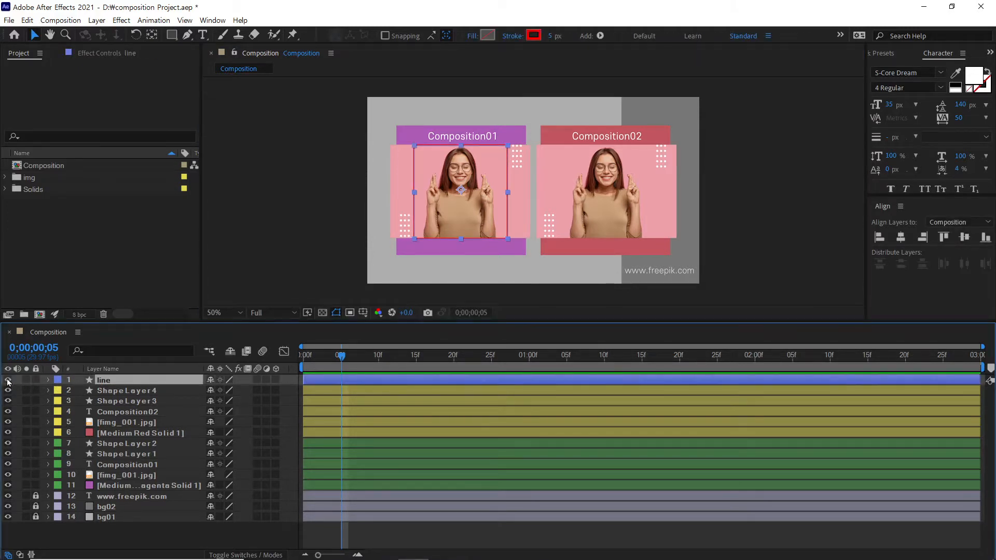
{"action": "left_click", "coordinate": [8, 380]}
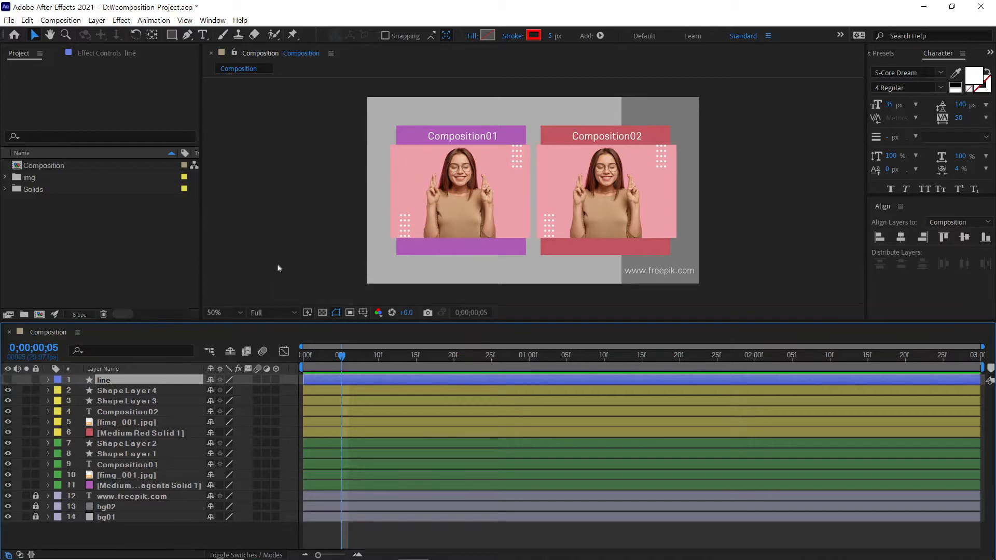
- Start pre-composing the Composition01 card's fimg_001.jpg layer, with the option to leave all attributes in 'Composition'
{"action": "left_click", "coordinate": [116, 474]}
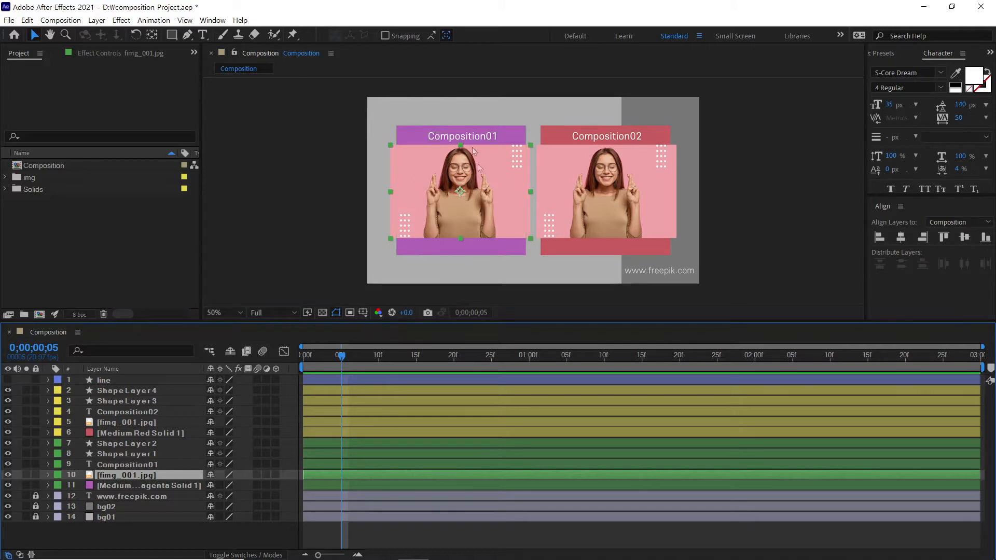
{"action": "left_click", "coordinate": [96, 20]}
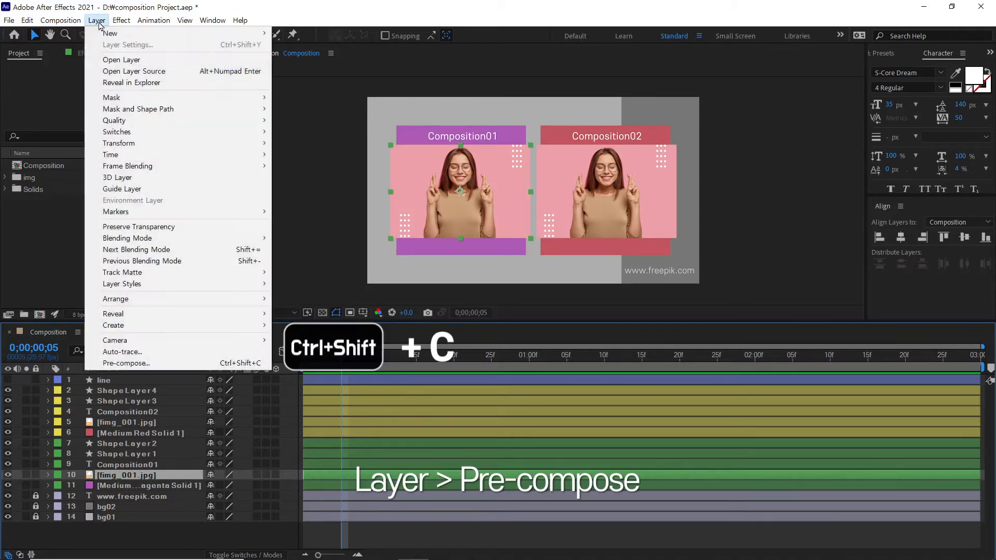
{"action": "left_click", "coordinate": [171, 364]}
{"action": "left_click_drag", "start_coordinate": [502, 271], "coordinate": [502, 266]}
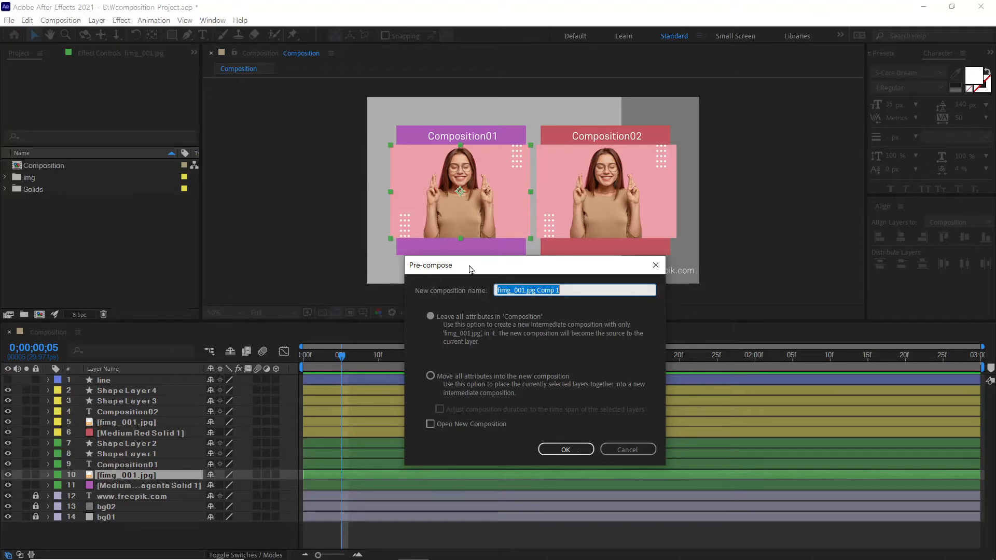
{"action": "left_click", "coordinate": [462, 317]}
{"action": "left_click", "coordinate": [441, 375]}
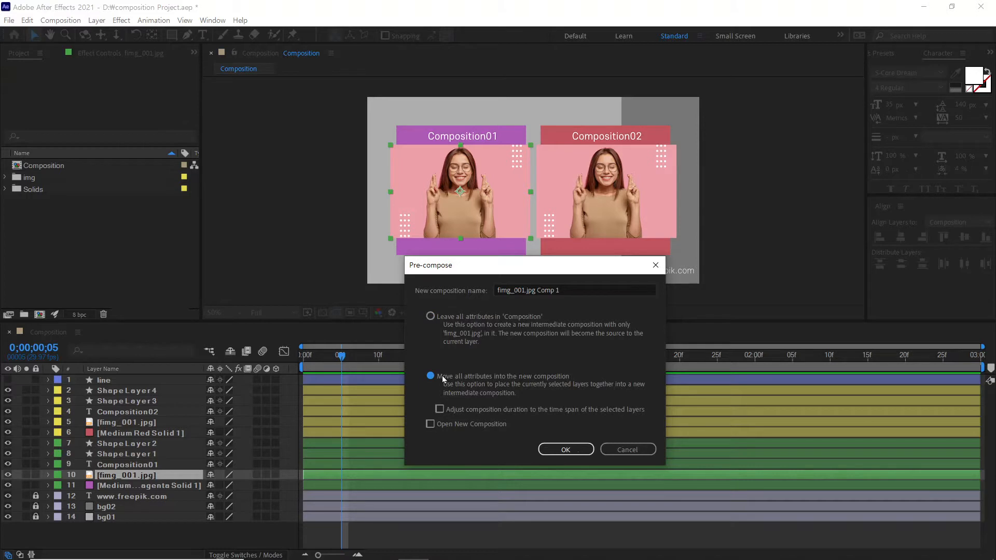
{"action": "left_click", "coordinate": [458, 318]}
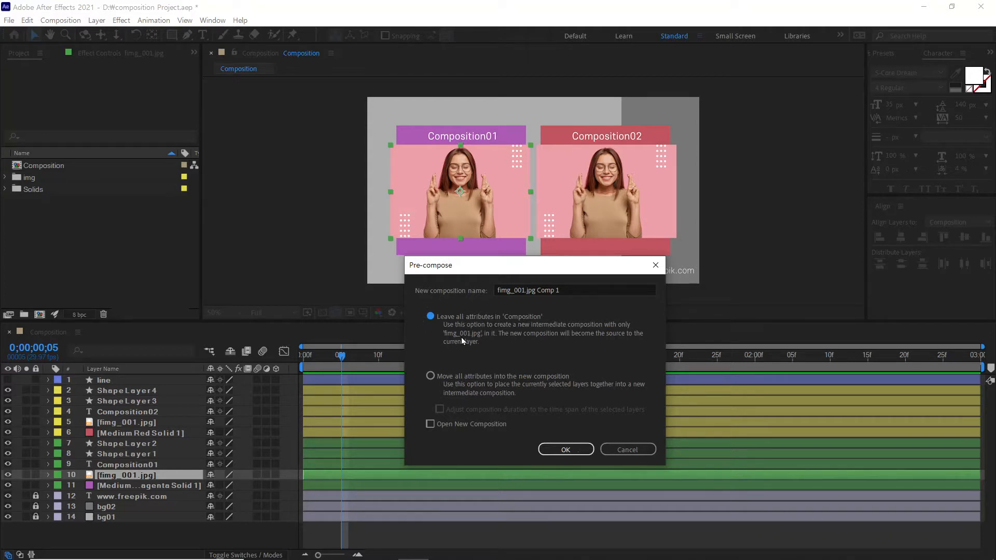
{"action": "left_click", "coordinate": [446, 377]}
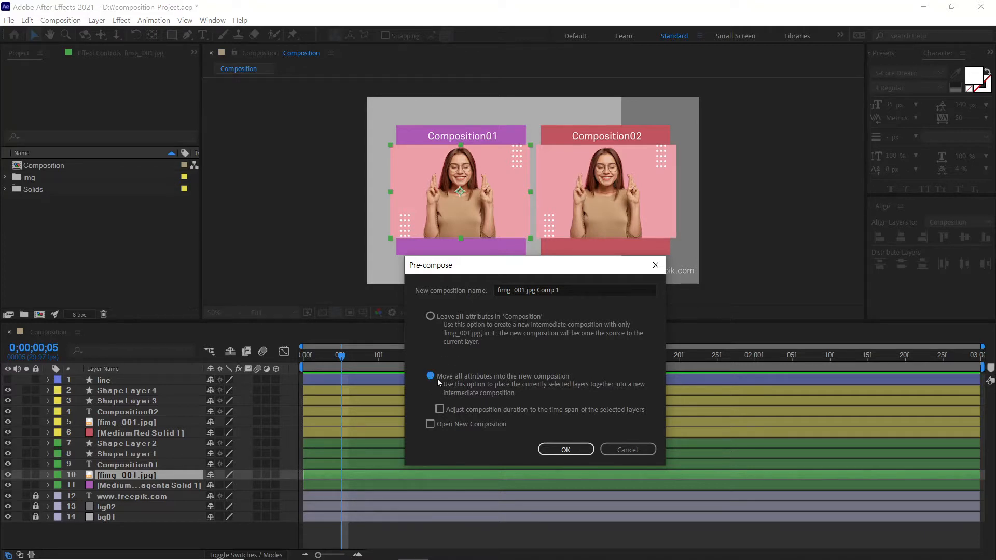
{"action": "left_click", "coordinate": [431, 316]}
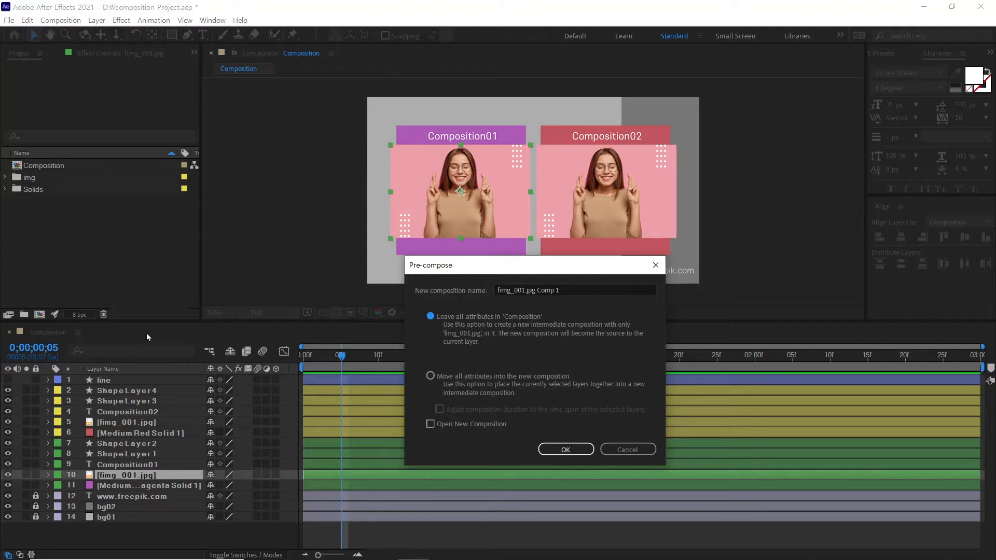
- Name the new composition fimg_001, enable Open New Composition, and create it
{"action": "left_click", "coordinate": [538, 290]}
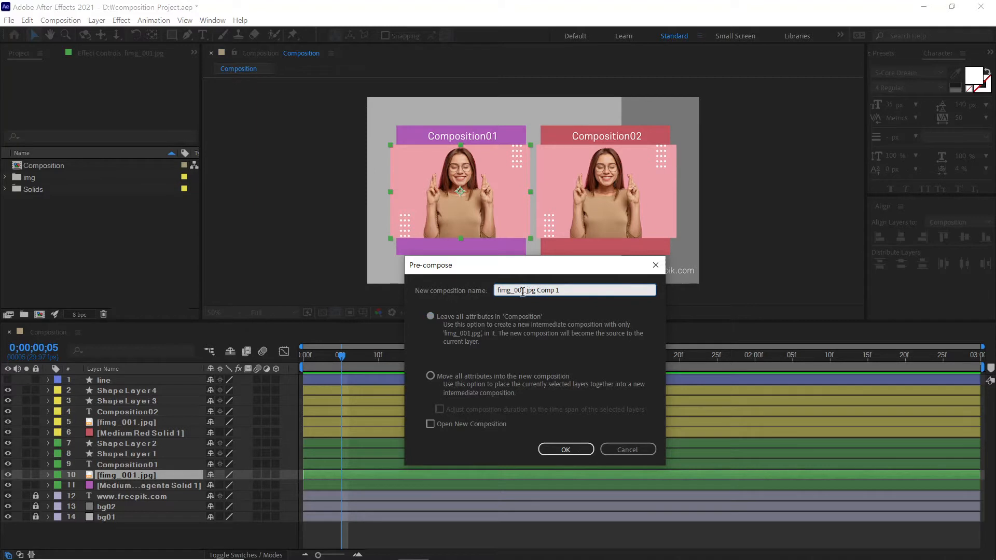
{"action": "left_click_drag", "start_coordinate": [526, 291], "coordinate": [593, 289]}
{"action": "key", "text": "BackSpace"}
{"action": "left_click", "coordinate": [474, 424]}
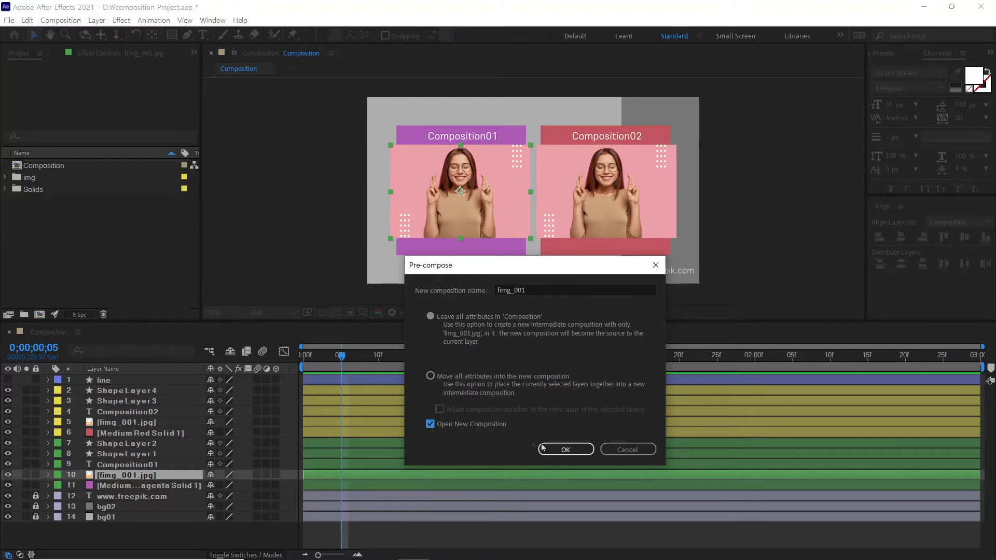
{"action": "left_click", "coordinate": [565, 449]}
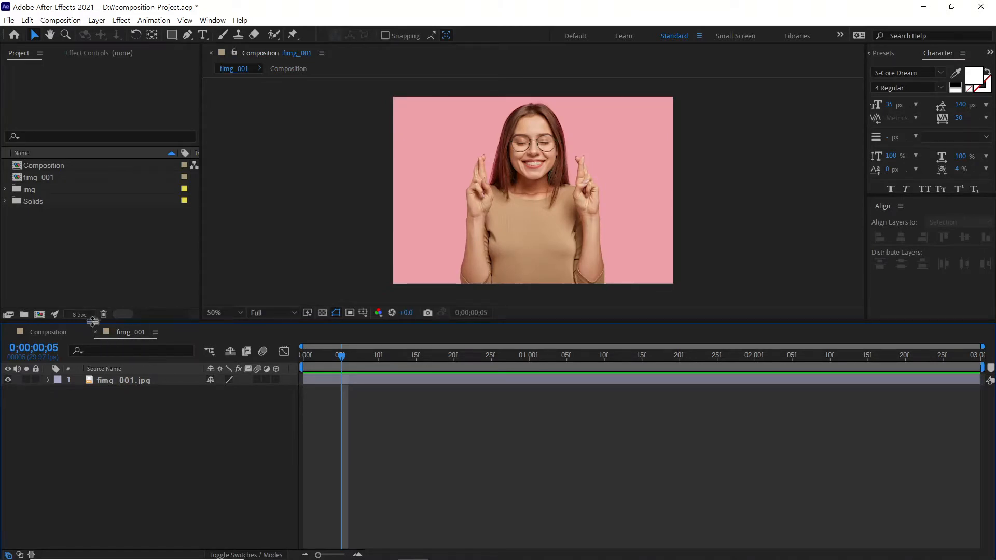
- Set the fimg_001 composition's width to 720 px and return to the main Composition
{"action": "left_click", "coordinate": [132, 381]}
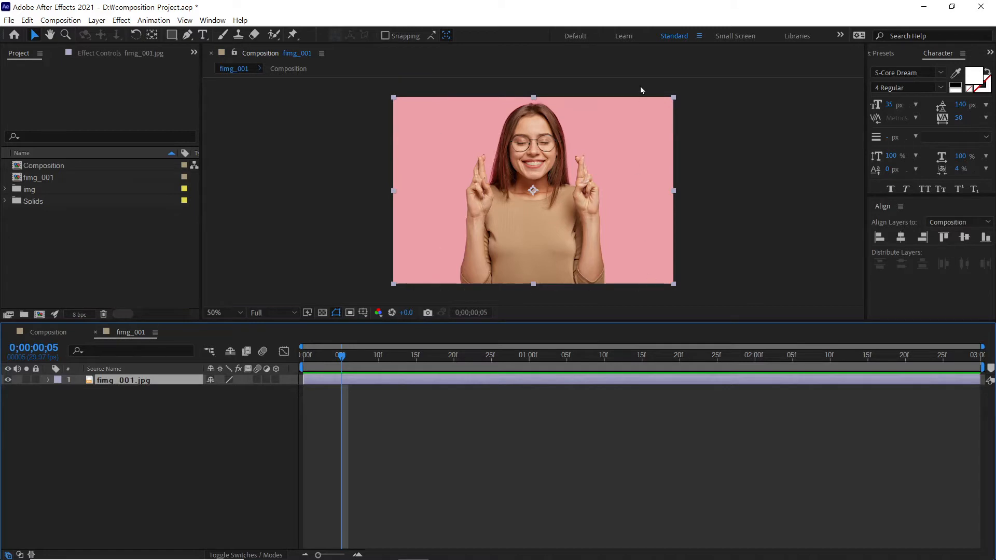
{"action": "left_click", "coordinate": [174, 407]}
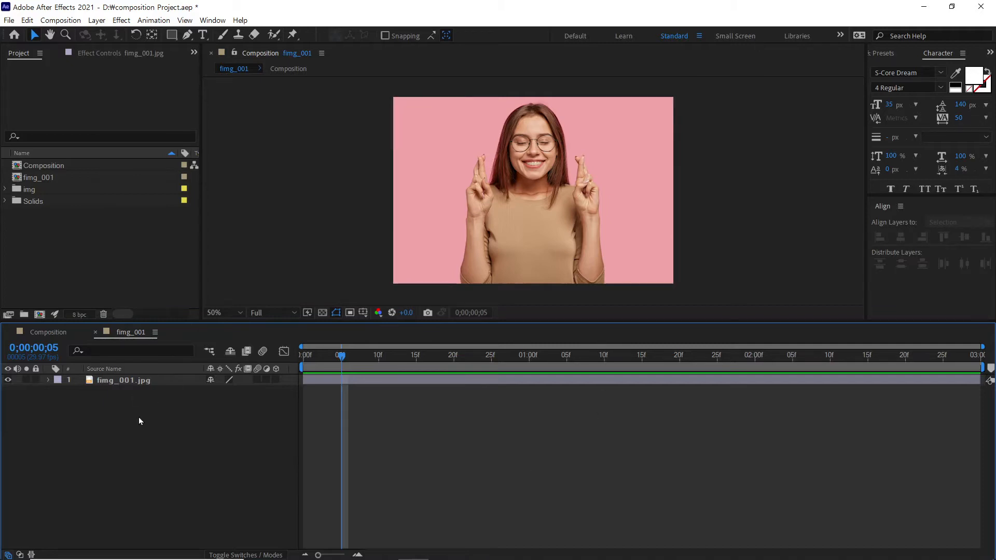
{"action": "left_click", "coordinate": [74, 25]}
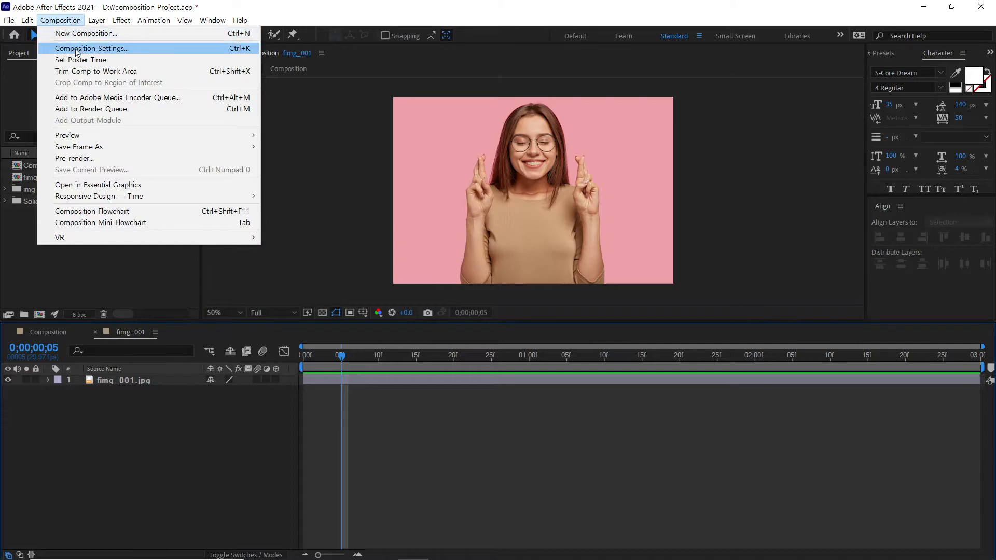
{"action": "left_click", "coordinate": [119, 51]}
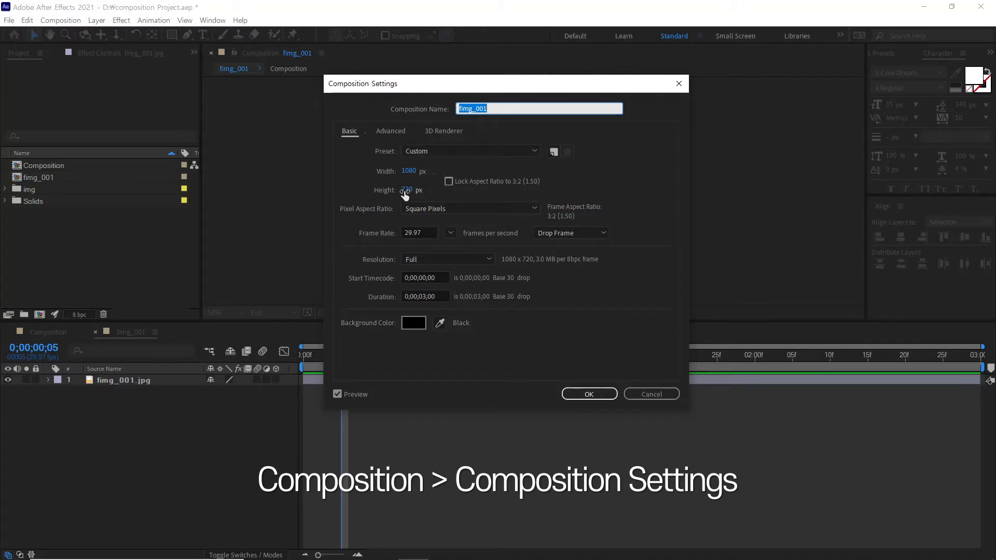
{"action": "left_click", "coordinate": [407, 172]}
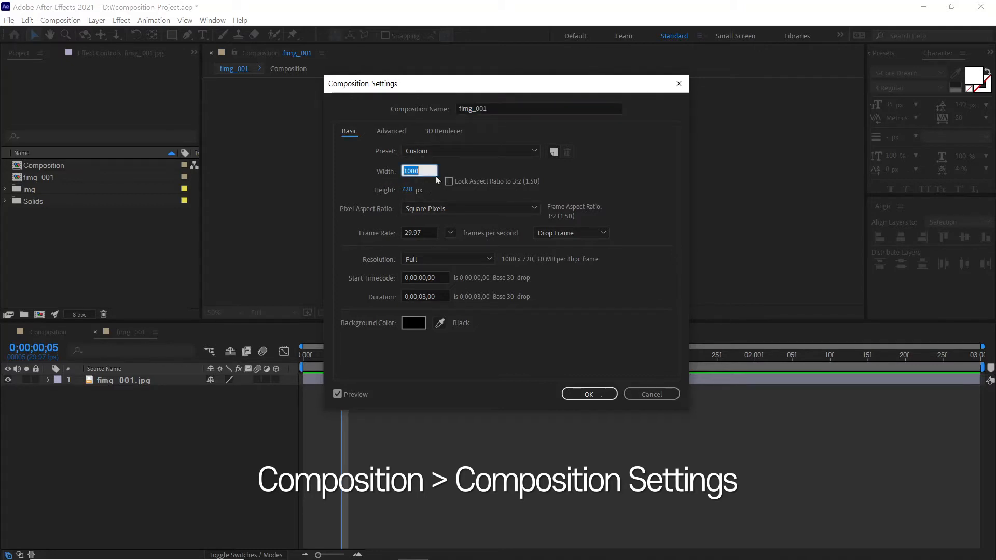
{"action": "type", "text": "720"}
{"action": "left_click", "coordinate": [357, 186]}
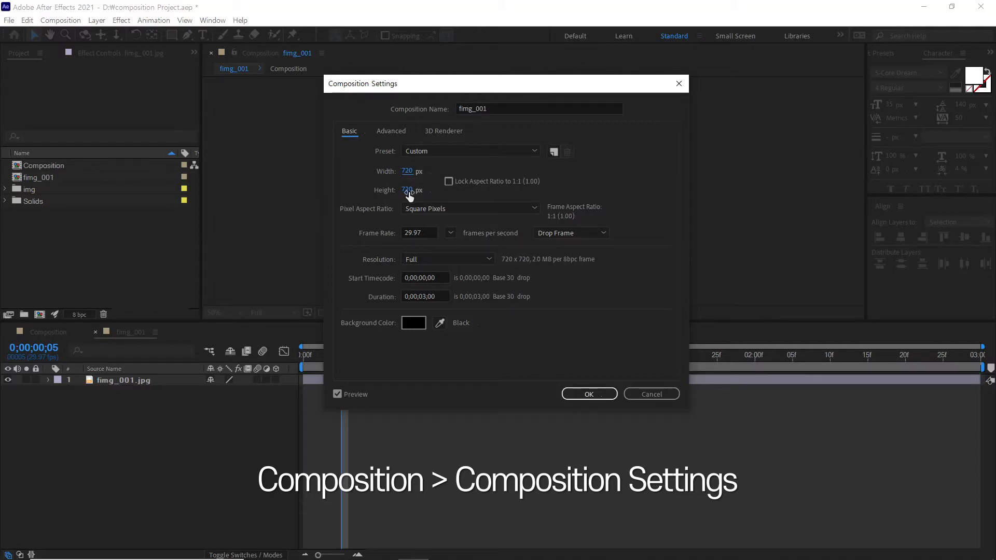
{"action": "left_click", "coordinate": [590, 395]}
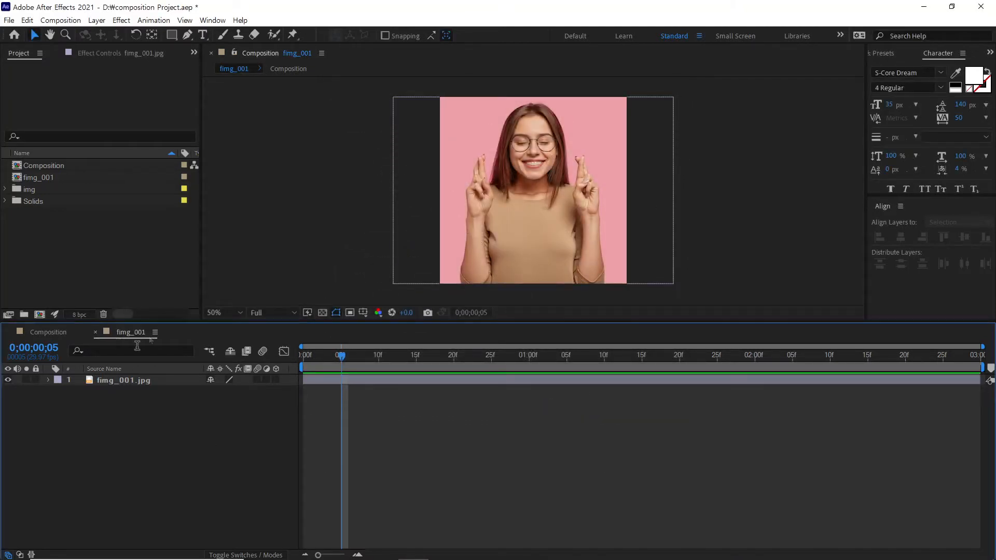
{"action": "left_click", "coordinate": [96, 333]}
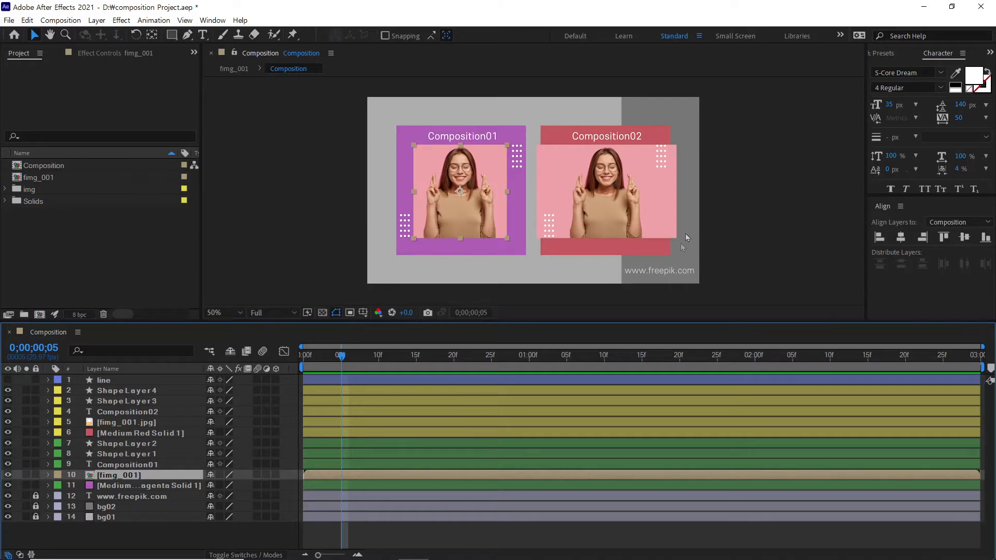
- Replace the source of the Composition02 card's image layer with fimg_002.jpg from the img folder
{"action": "left_click", "coordinate": [675, 199]}
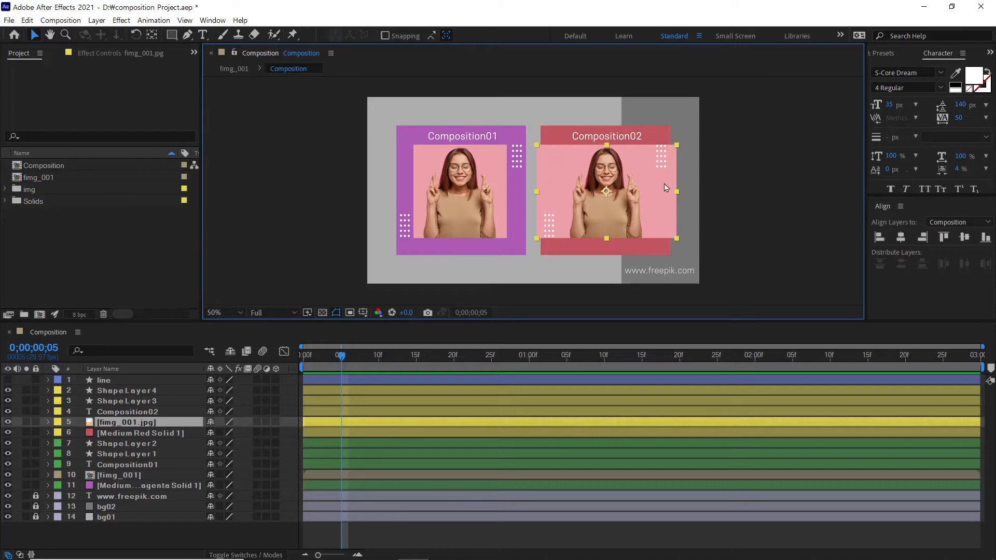
{"action": "left_click", "coordinate": [5, 189]}
{"action": "left_click", "coordinate": [36, 213]}
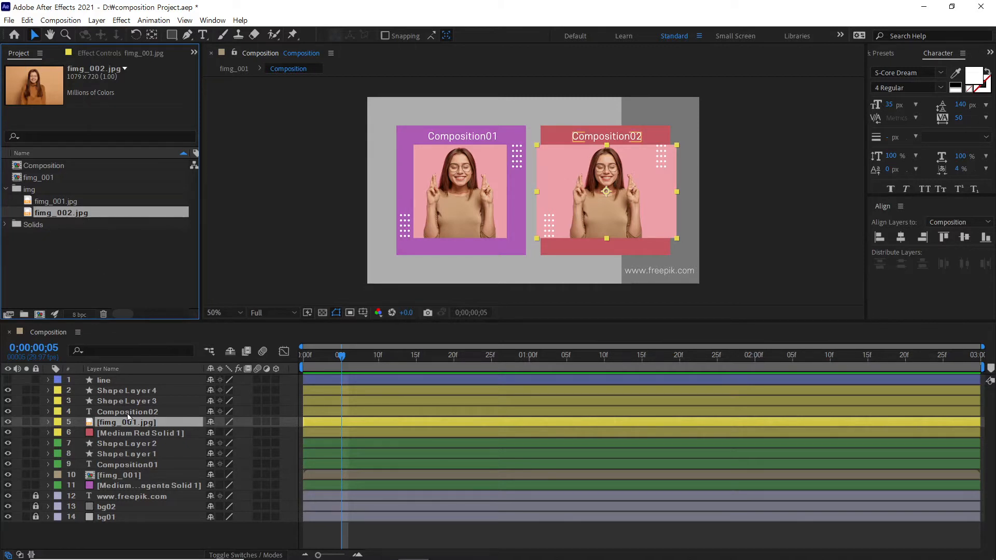
{"action": "left_click", "coordinate": [150, 423]}
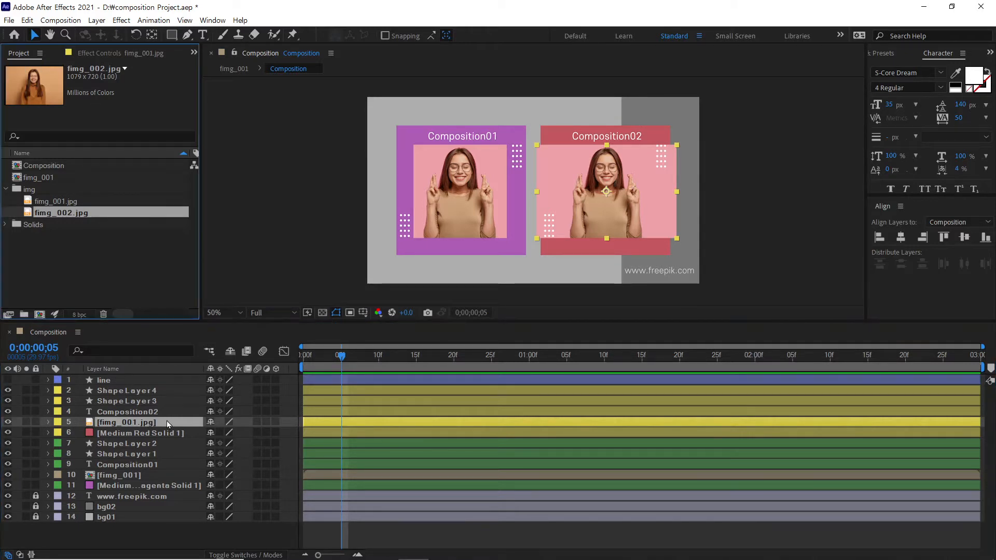
{"action": "left_click", "coordinate": [166, 421]}
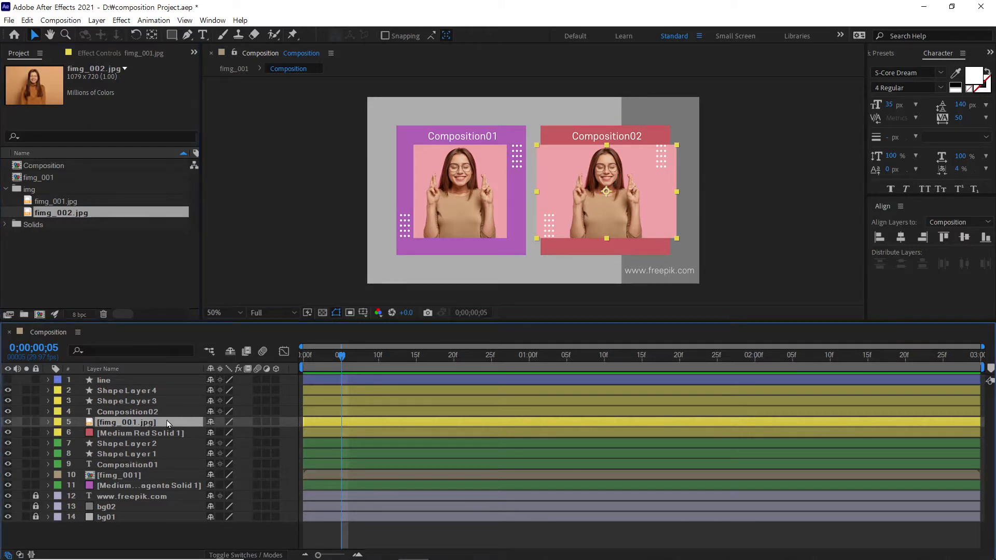
{"action": "left_click", "coordinate": [163, 534]}
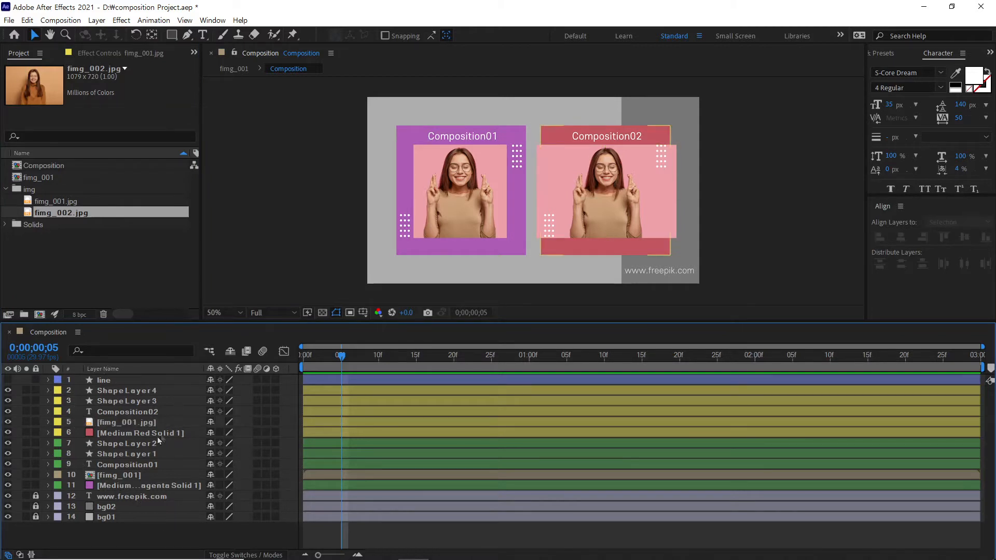
{"action": "left_click", "coordinate": [147, 424]}
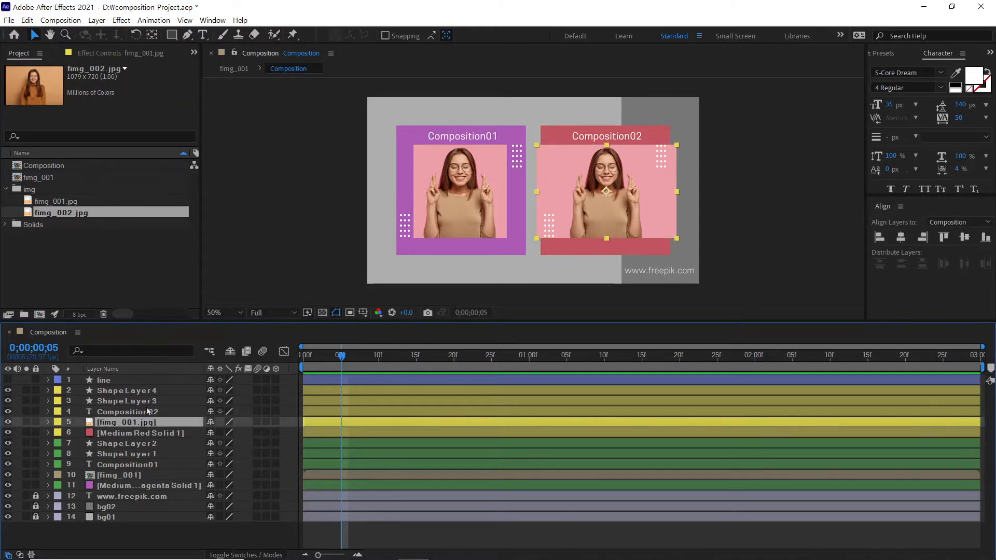
{"action": "left_click", "coordinate": [105, 242]}
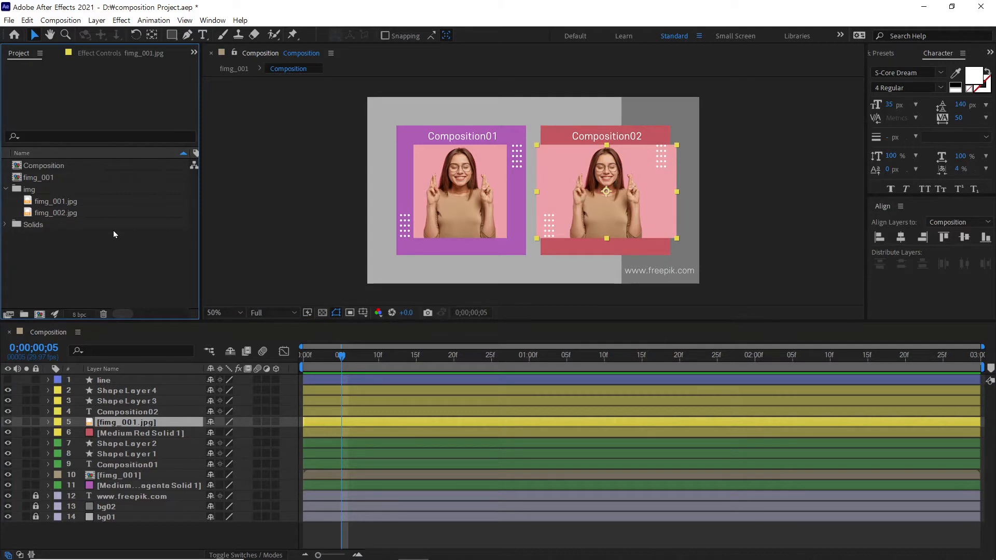
{"action": "left_click", "coordinate": [45, 214]}
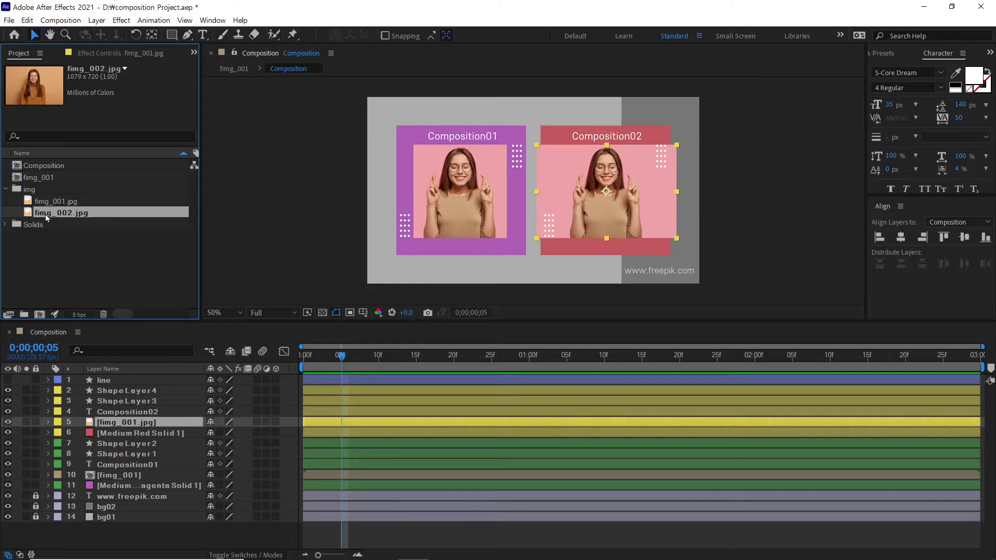
{"action": "left_click_drag", "start_coordinate": [48, 214], "coordinate": [123, 422]}
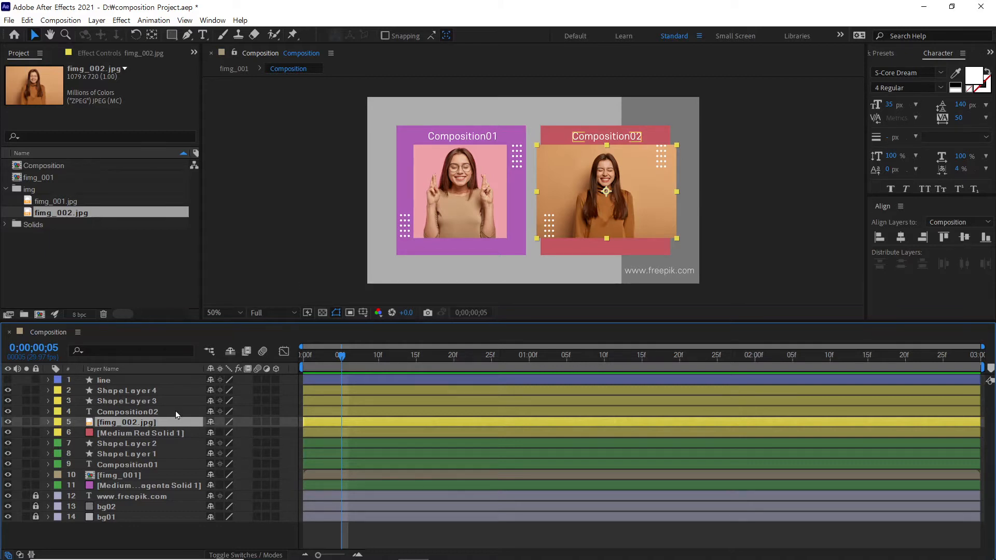
- Pre-compose the fimg_002.jpg layer as fimg_002, leaving all attributes in 'Composition' and with Open New Composition disabled
{"action": "left_click", "coordinate": [143, 528]}
{"action": "left_click", "coordinate": [120, 423]}
{"action": "left_click", "coordinate": [97, 21]}
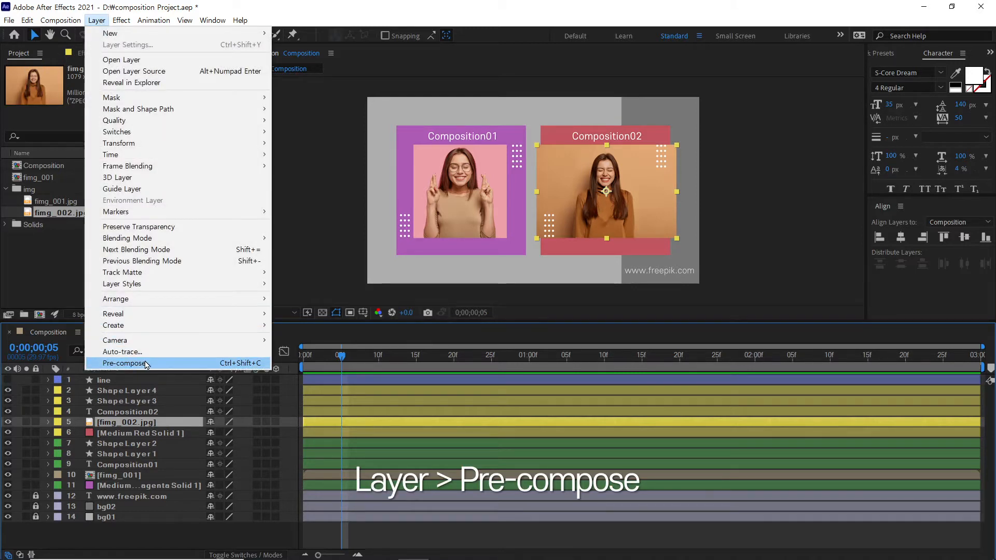
{"action": "left_click", "coordinate": [151, 363]}
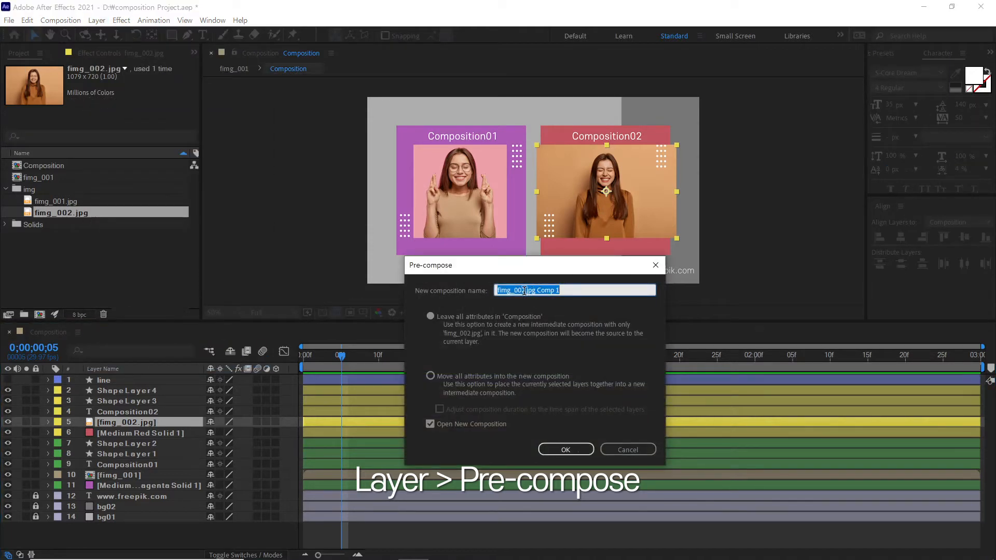
{"action": "left_click_drag", "start_coordinate": [524, 291], "coordinate": [596, 289]}
{"action": "left_click", "coordinate": [459, 320]}
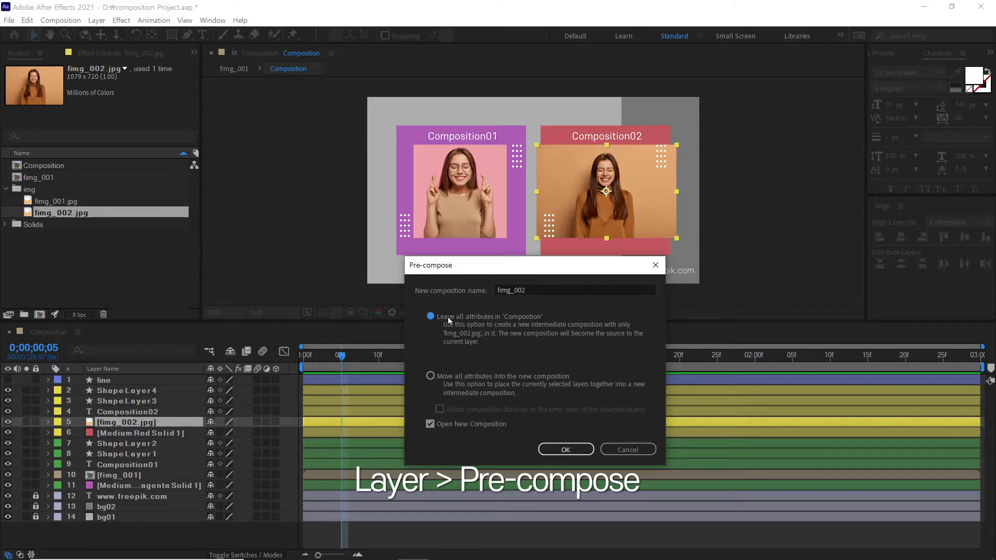
{"action": "left_click", "coordinate": [436, 426]}
{"action": "left_click", "coordinate": [567, 449]}
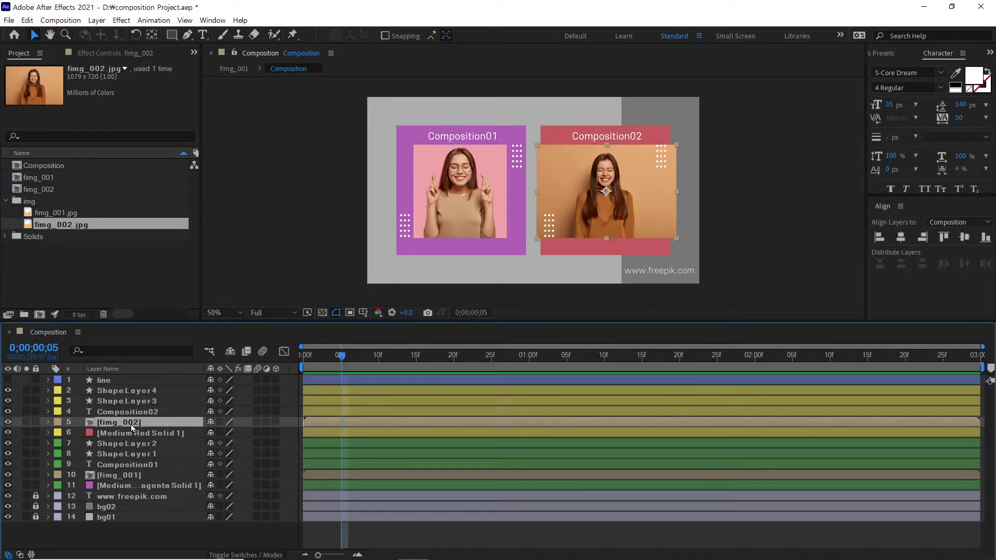
- Inspect the fimg_002 composition and its layer on the Composition02 card, and undo the pre-compose
{"action": "left_click", "coordinate": [41, 189]}
{"action": "left_click", "coordinate": [611, 189]}
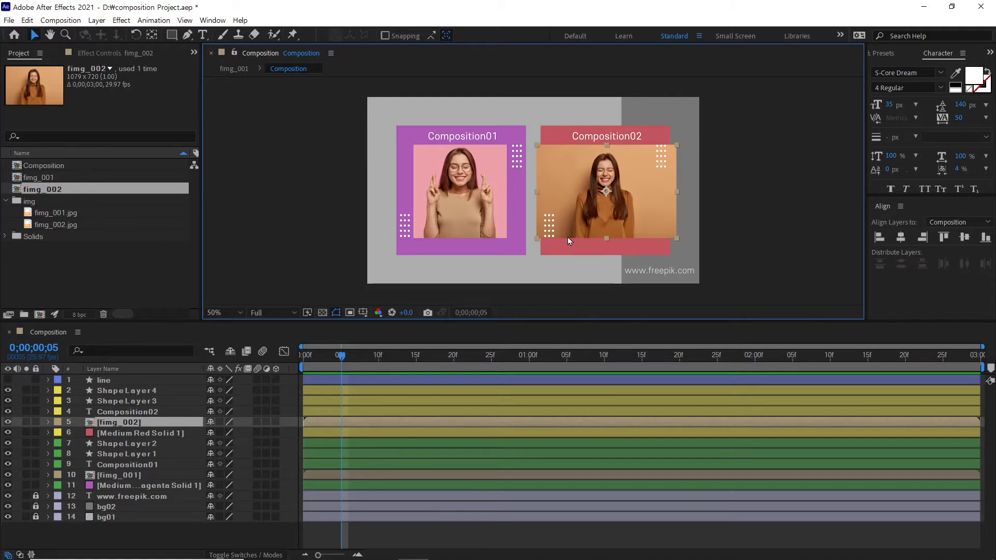
{"action": "key", "text": "ctrl+z"}
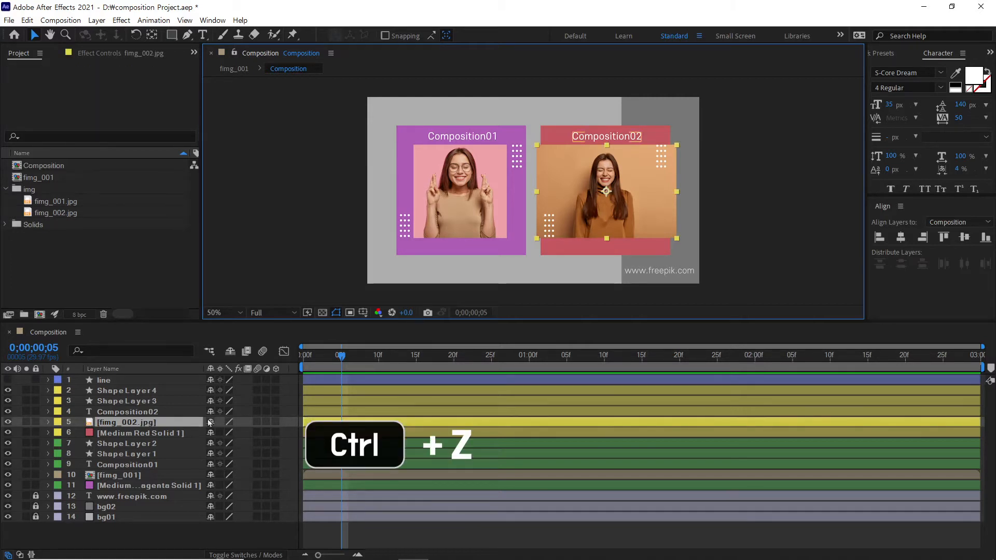
- Start pre-composing the Composition02 card's fimg_002.jpg layer, with the option to move all attributes into the new composition
{"action": "left_click", "coordinate": [154, 422]}
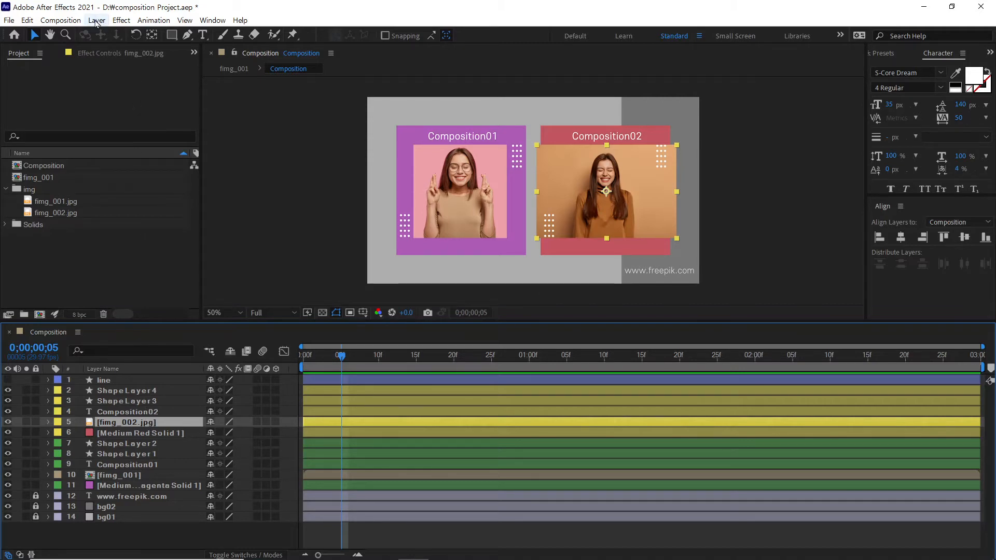
{"action": "left_click", "coordinate": [96, 21]}
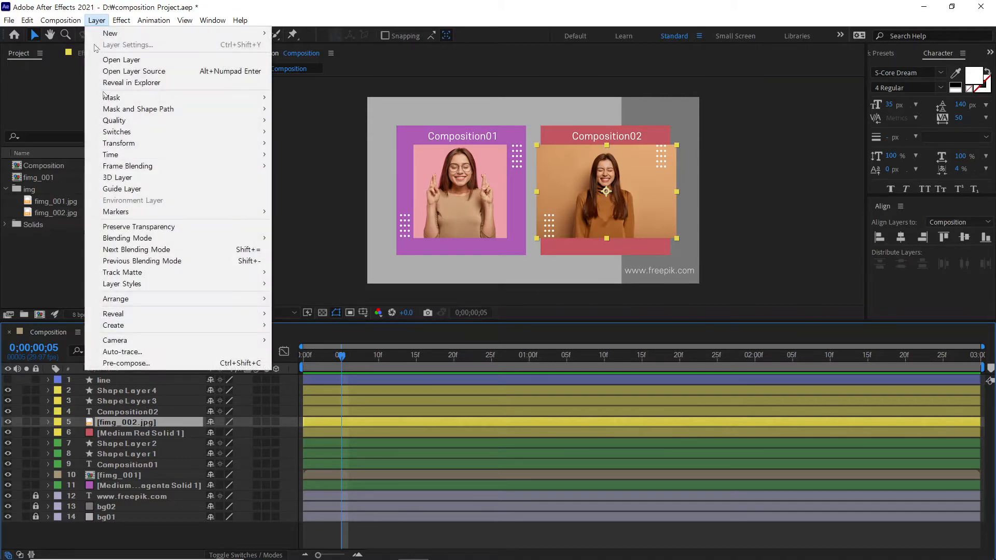
{"action": "left_click", "coordinate": [181, 364]}
{"action": "left_click_drag", "start_coordinate": [472, 267], "coordinate": [499, 271]}
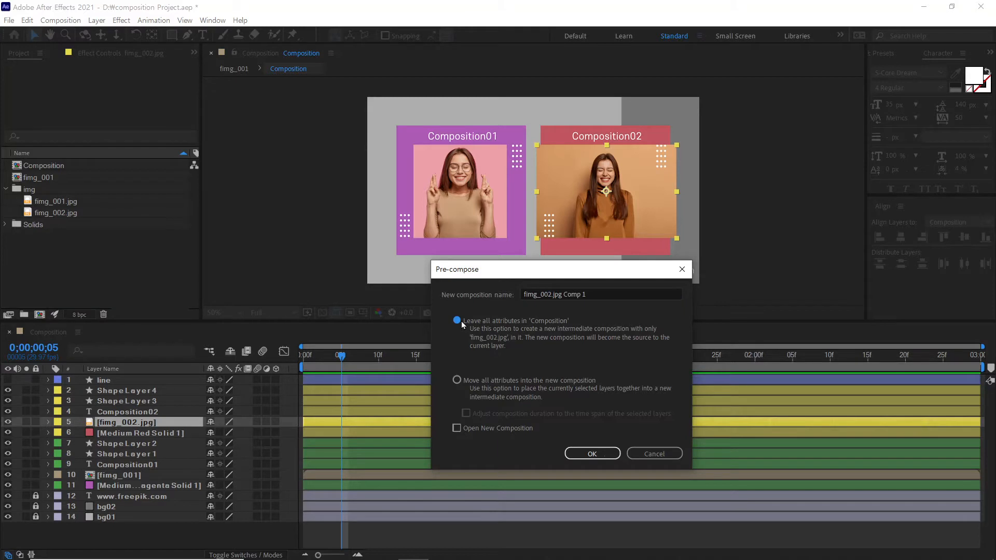
{"action": "left_click", "coordinate": [457, 380]}
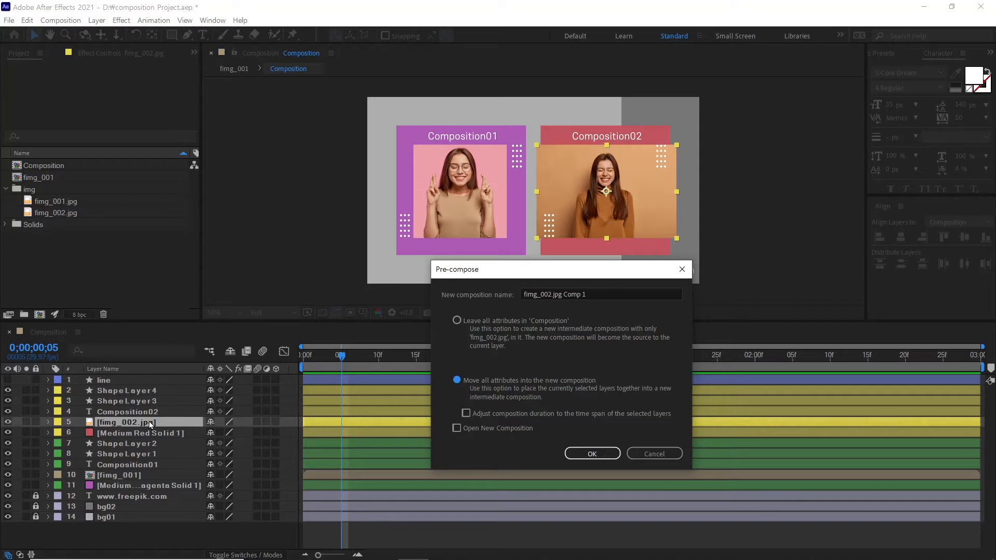
- Compare the options for leaving all attributes in 'Composition' and moving them into the new composition, ending on the move option
{"action": "left_click", "coordinate": [490, 321]}
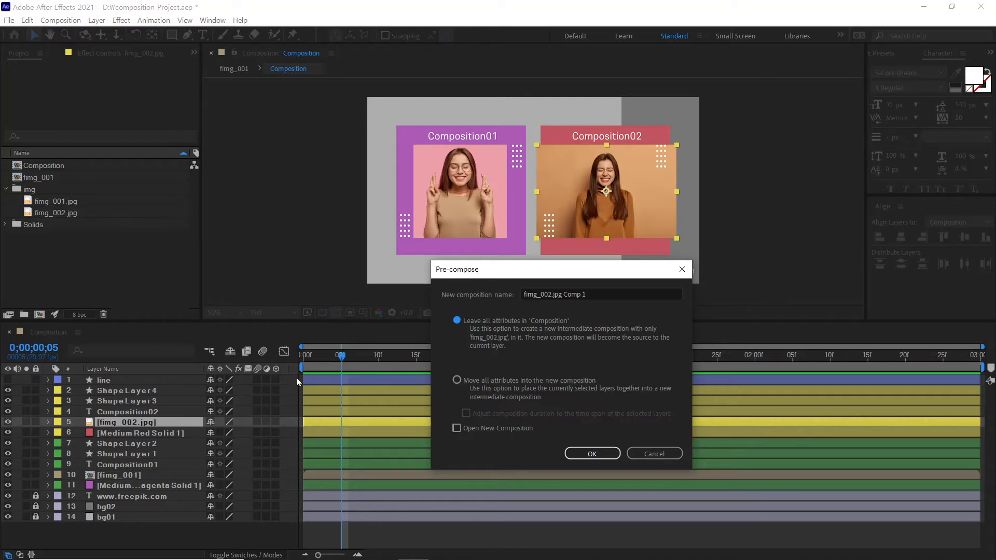
{"action": "left_click", "coordinate": [458, 380]}
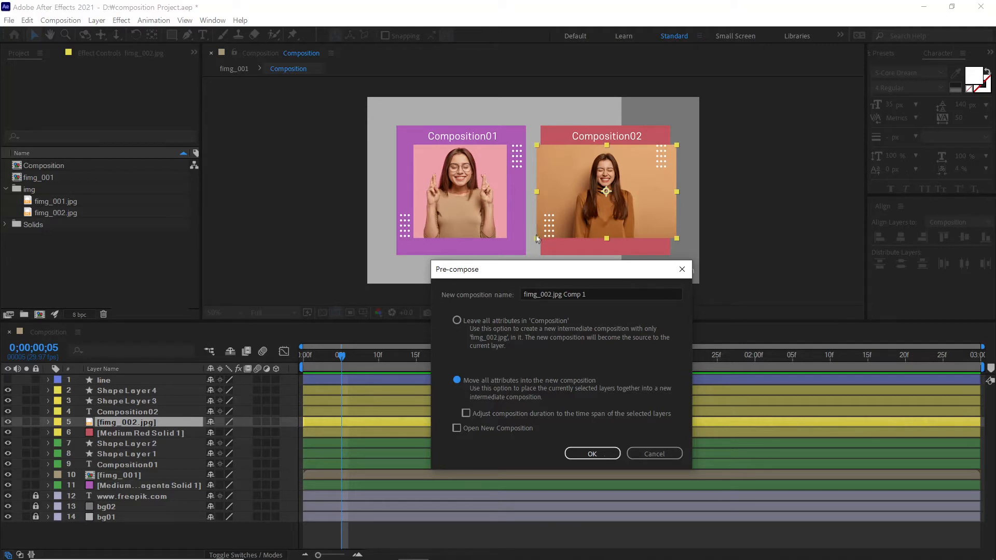
{"action": "left_click", "coordinate": [478, 320]}
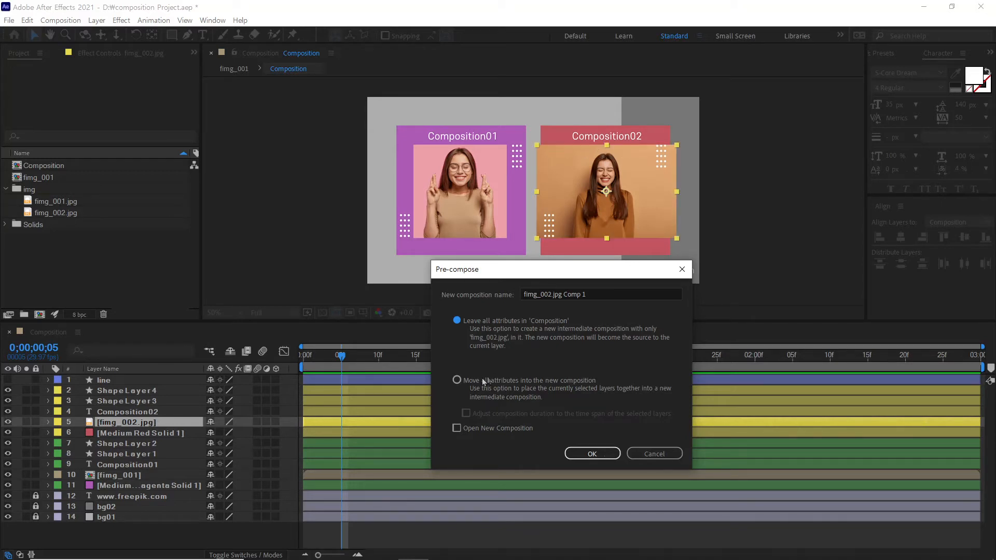
{"action": "left_click", "coordinate": [457, 381]}
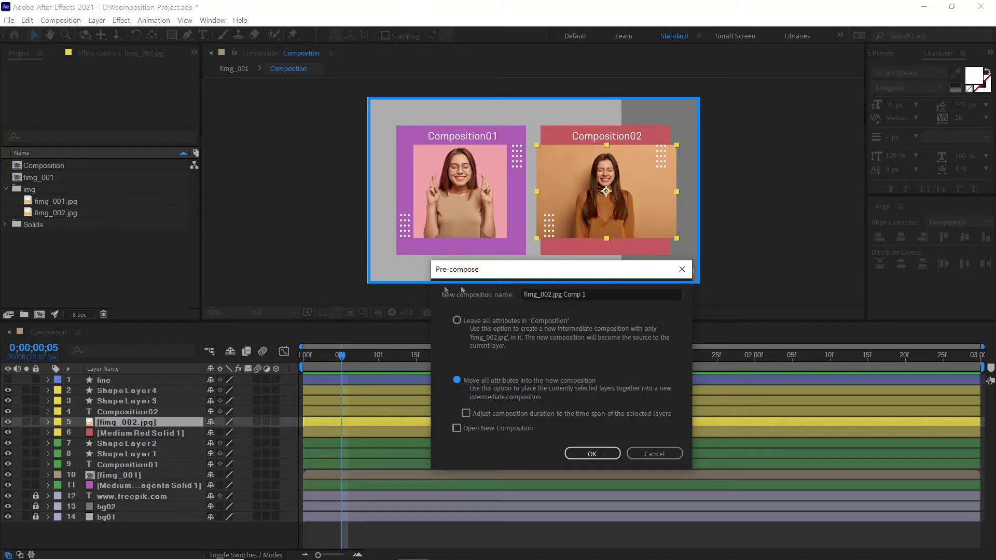
{"action": "left_click", "coordinate": [521, 322]}
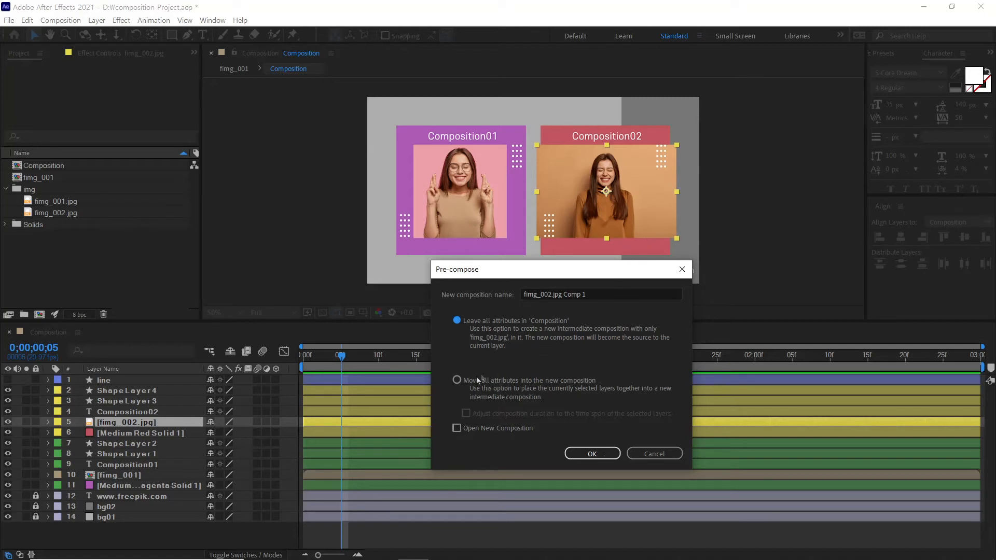
{"action": "left_click", "coordinate": [457, 380]}
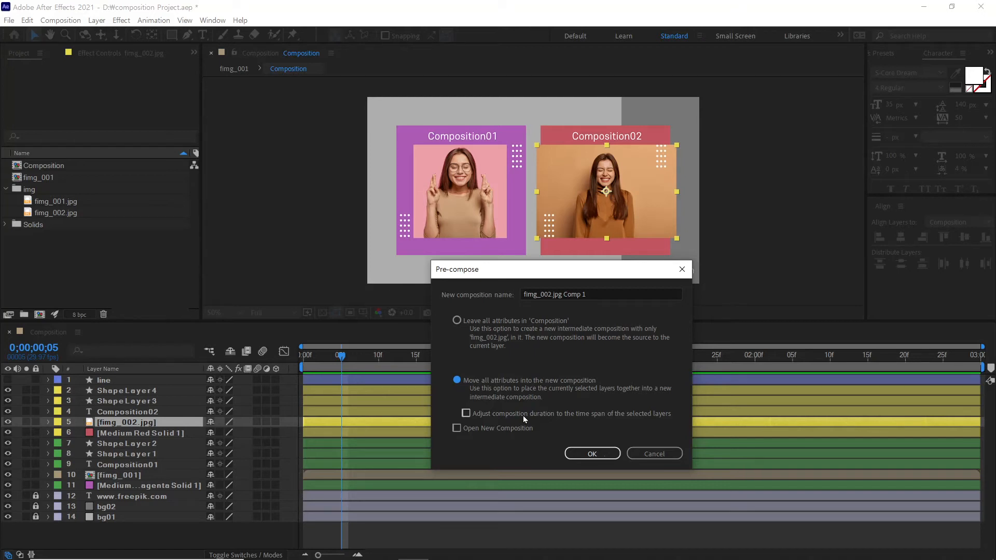
- Enable adjusting the composition duration to the time span of the selected layers and create the pre-composition with its default name
{"action": "left_click_drag", "start_coordinate": [548, 269], "coordinate": [567, 116]}
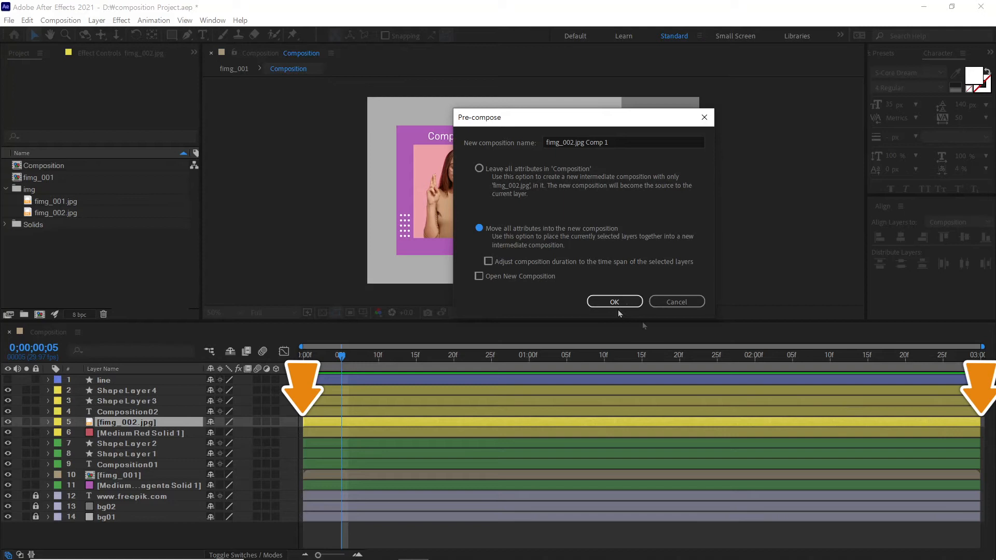
{"action": "left_click", "coordinate": [576, 261]}
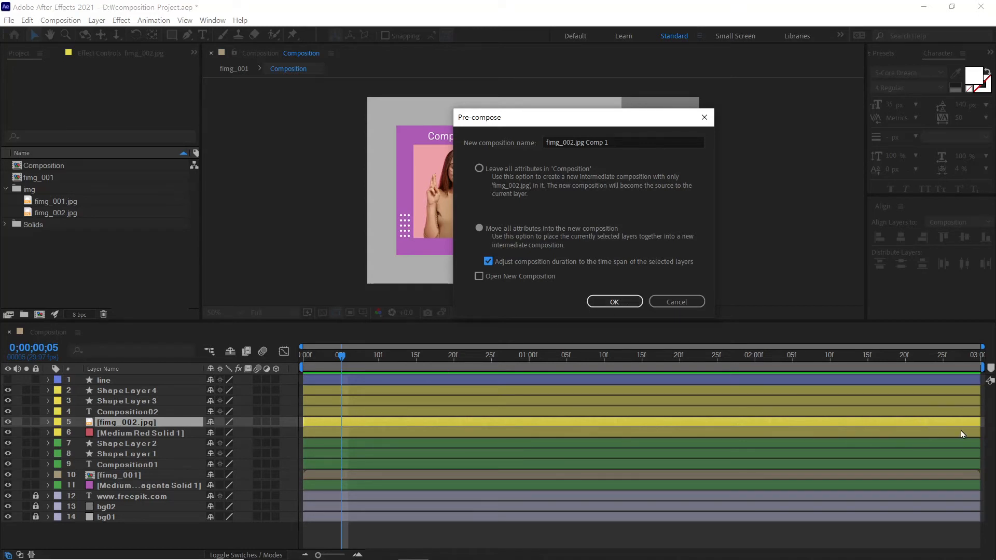
{"action": "left_click", "coordinate": [610, 301]}
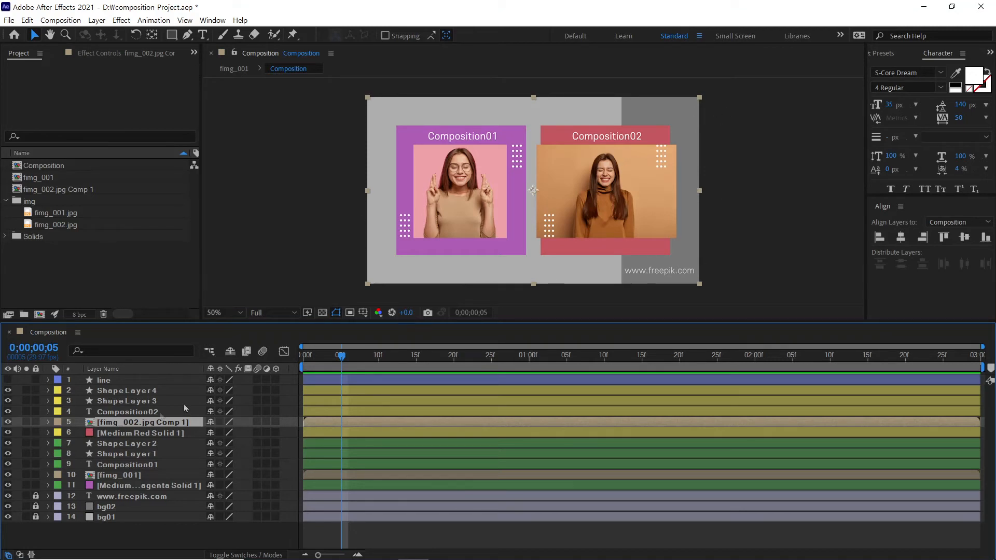
- Open the fimg_002.jpg Comp 1 composition, examine its frame size and the image's placement, and return to the main Composition
{"action": "double_click", "coordinate": [116, 423]}
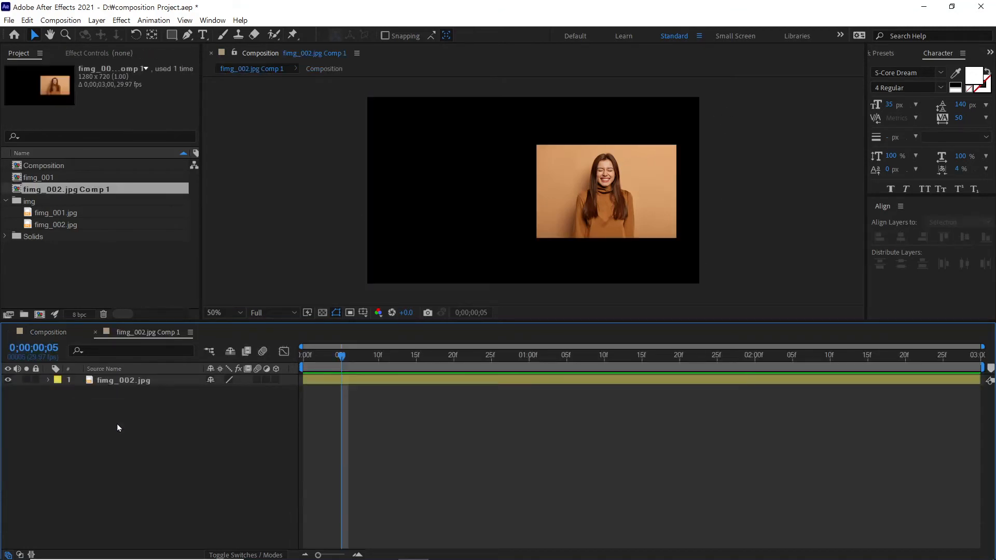
{"action": "left_click", "coordinate": [545, 235]}
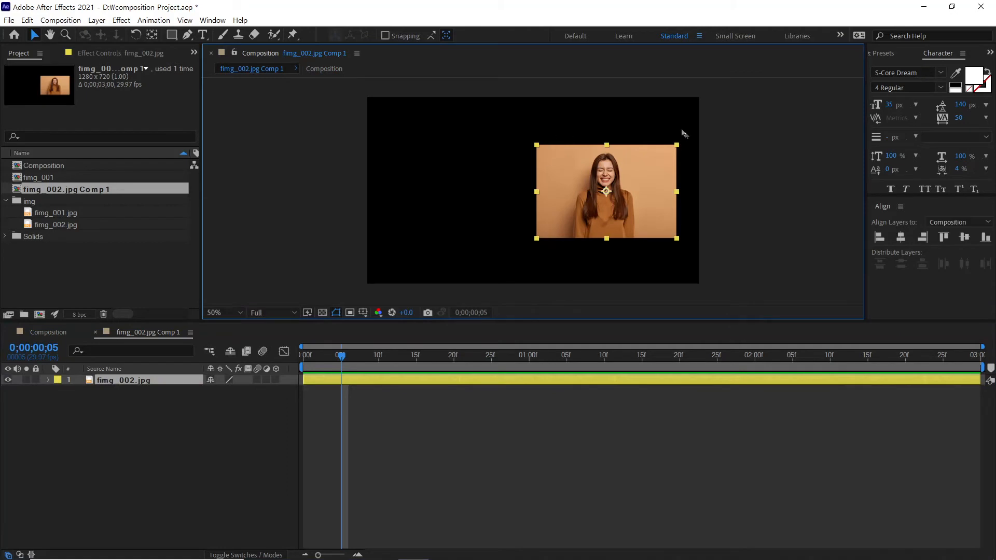
{"action": "left_click", "coordinate": [48, 332]}
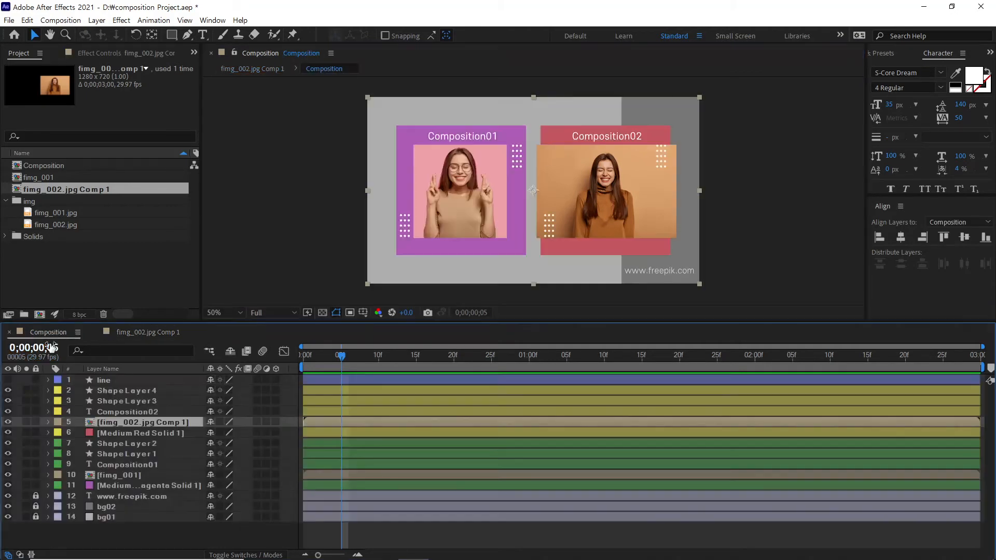
- Open the fimg_001 composition to compare its frame with fimg_002.jpg Comp 1, and close both nested compositions
{"action": "left_click", "coordinate": [118, 475]}
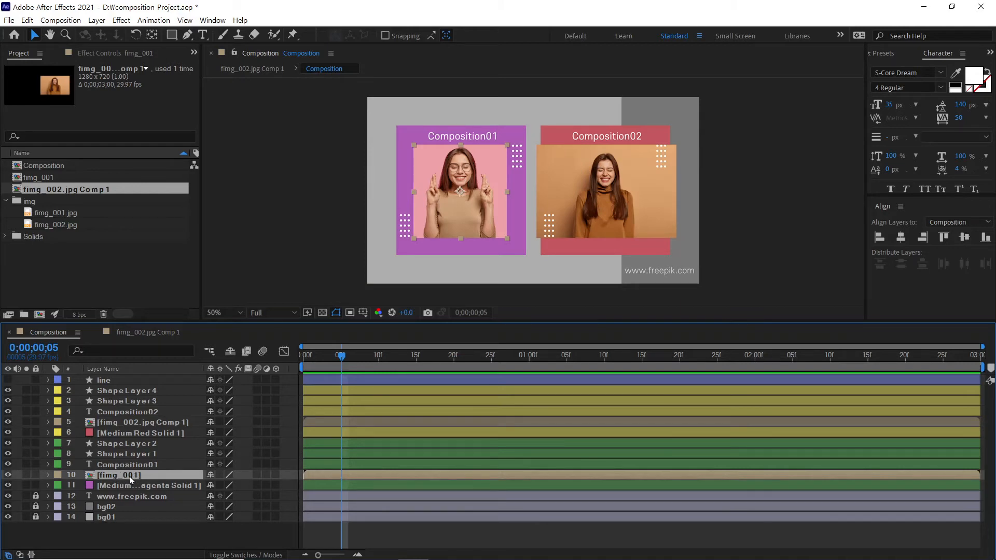
{"action": "double_click", "coordinate": [130, 478]}
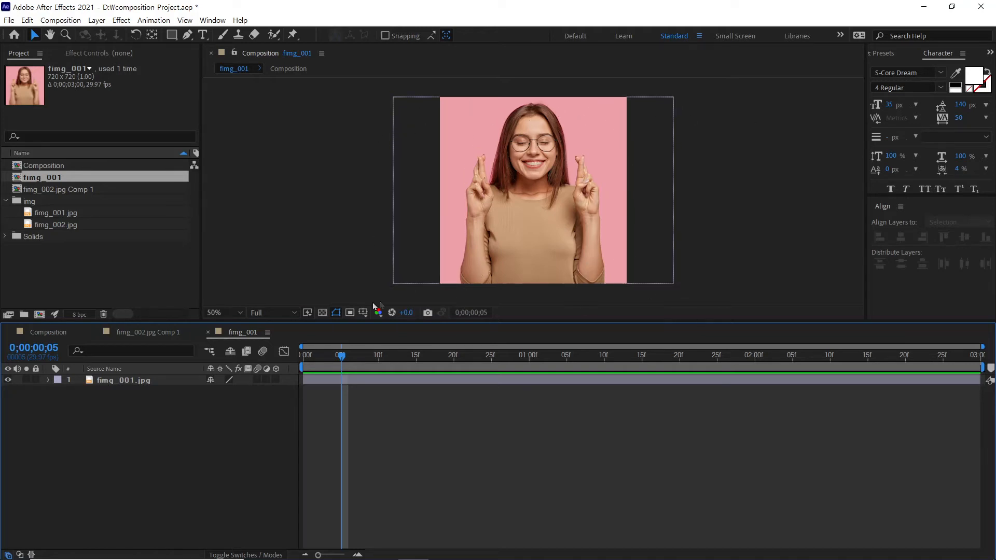
{"action": "left_click", "coordinate": [208, 332]}
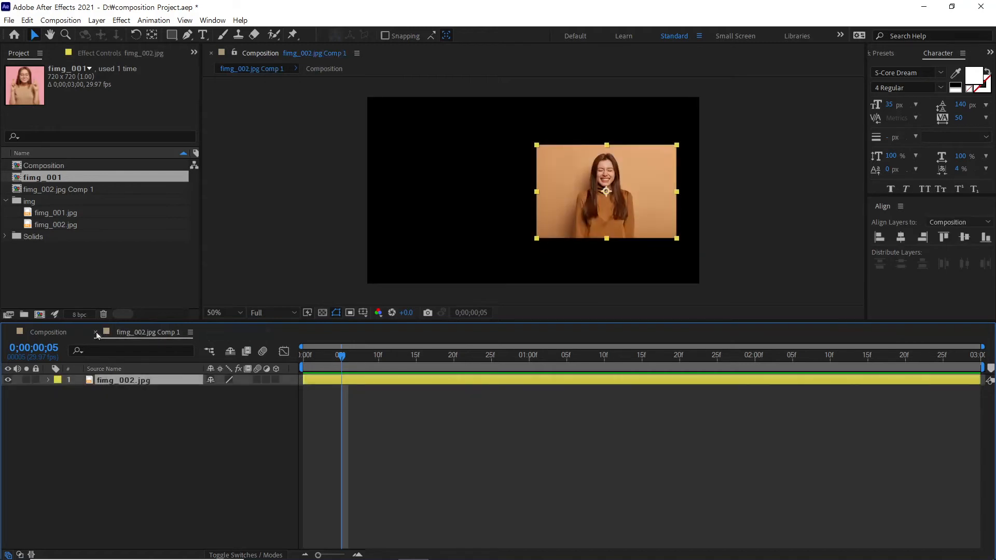
{"action": "left_click", "coordinate": [98, 332]}
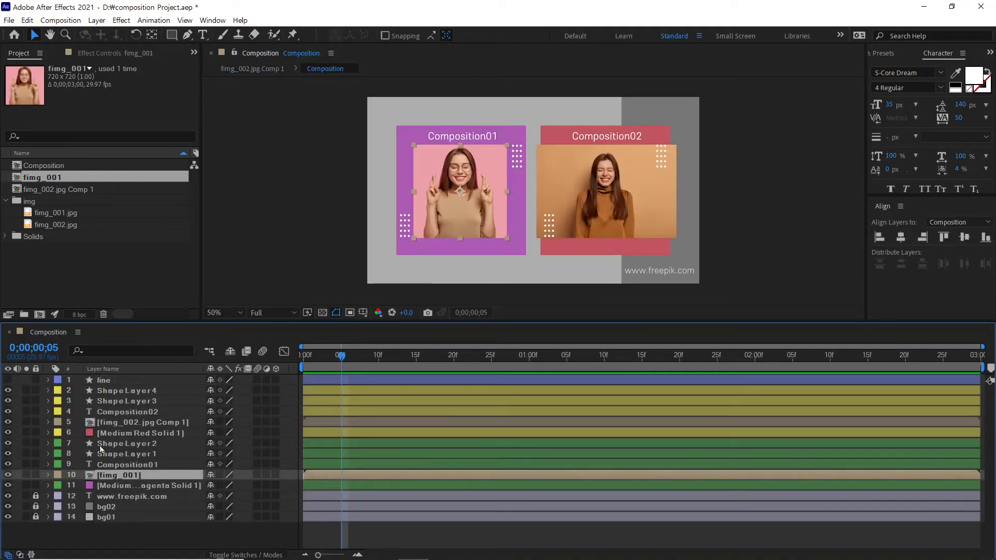
- Undo the pre-composition of fimg_002.jpg so the original image layer is restored in the main Composition
{"action": "left_click", "coordinate": [132, 423]}
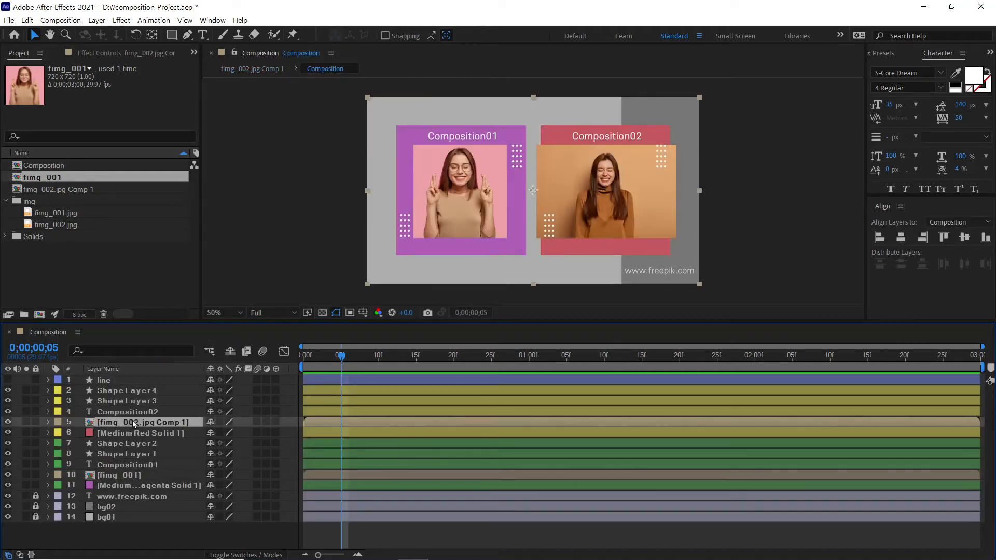
{"action": "key", "text": "ctrl+z"}
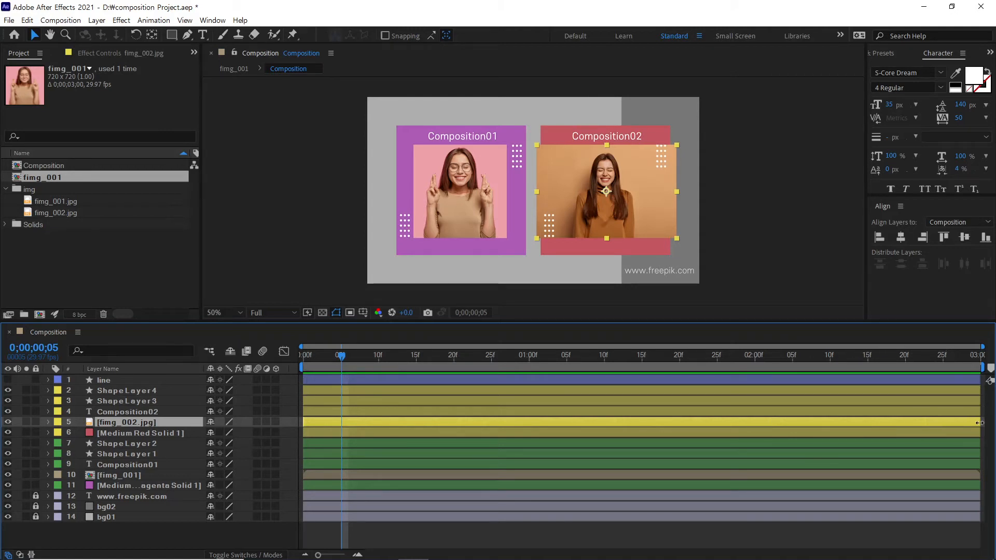
- Trim the fimg_002.jpg layer to end at 01:00f and pre-compose it, moving all attributes and adjusting the duration to the layer's time span
{"action": "left_click_drag", "start_coordinate": [979, 422], "coordinate": [527, 431]}
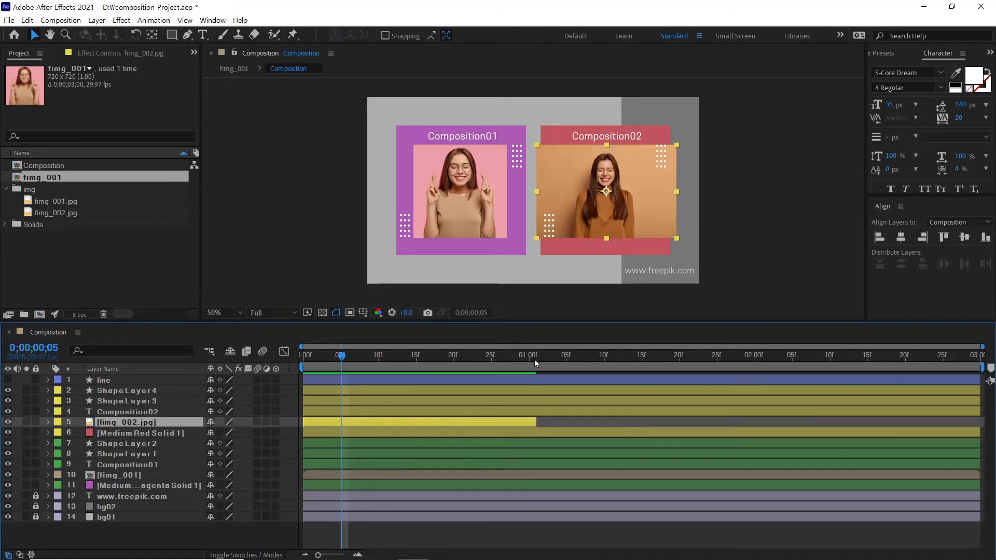
{"action": "left_click_drag", "start_coordinate": [536, 422], "coordinate": [529, 422]}
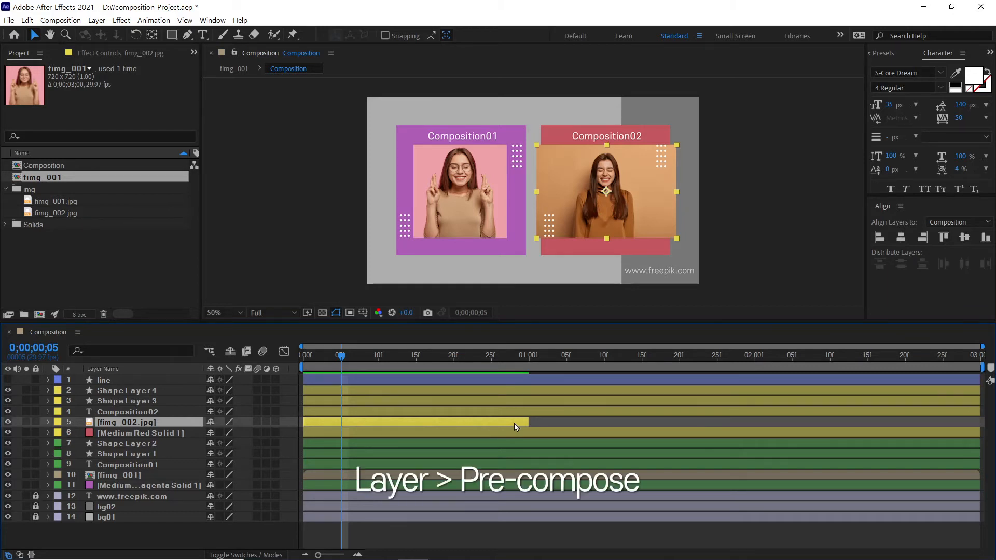
{"action": "left_click", "coordinate": [97, 21]}
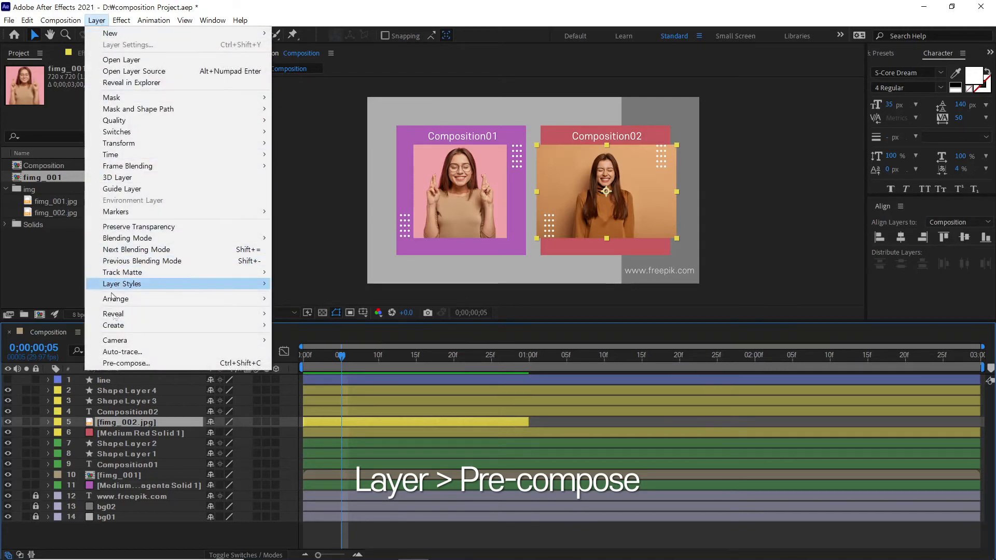
{"action": "left_click", "coordinate": [126, 363]}
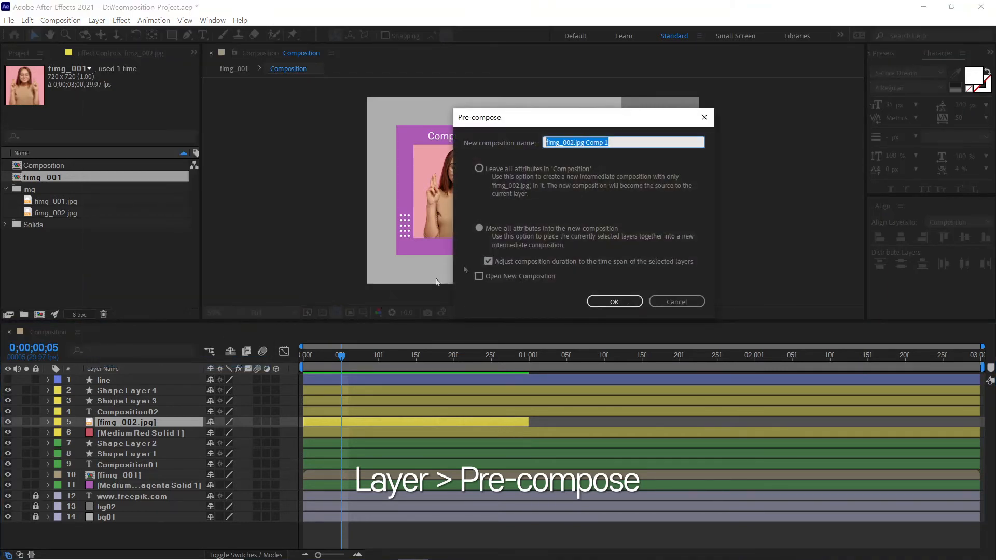
{"action": "left_click", "coordinate": [480, 230]}
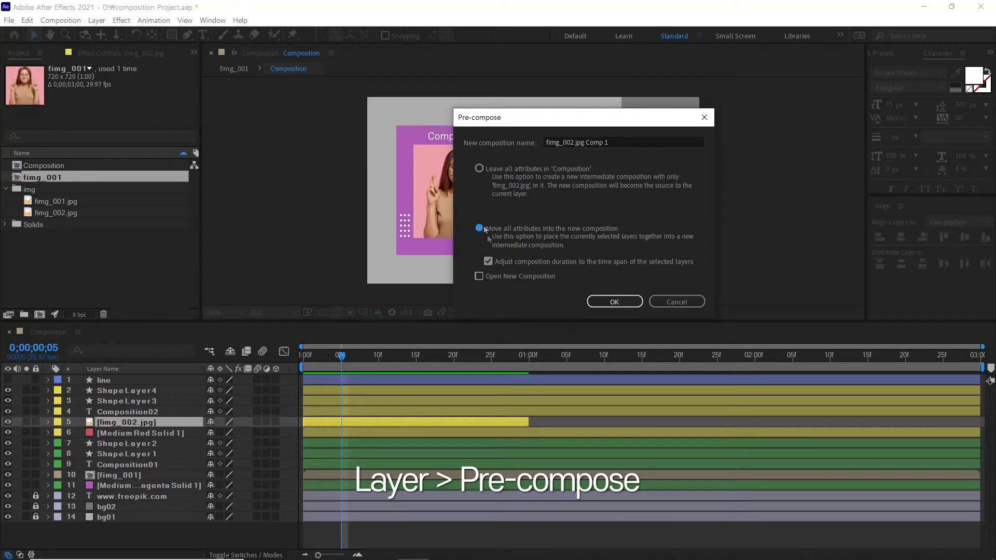
{"action": "left_click", "coordinate": [487, 263]}
{"action": "left_click", "coordinate": [489, 262]}
{"action": "left_click", "coordinate": [527, 264]}
{"action": "left_click", "coordinate": [604, 301]}
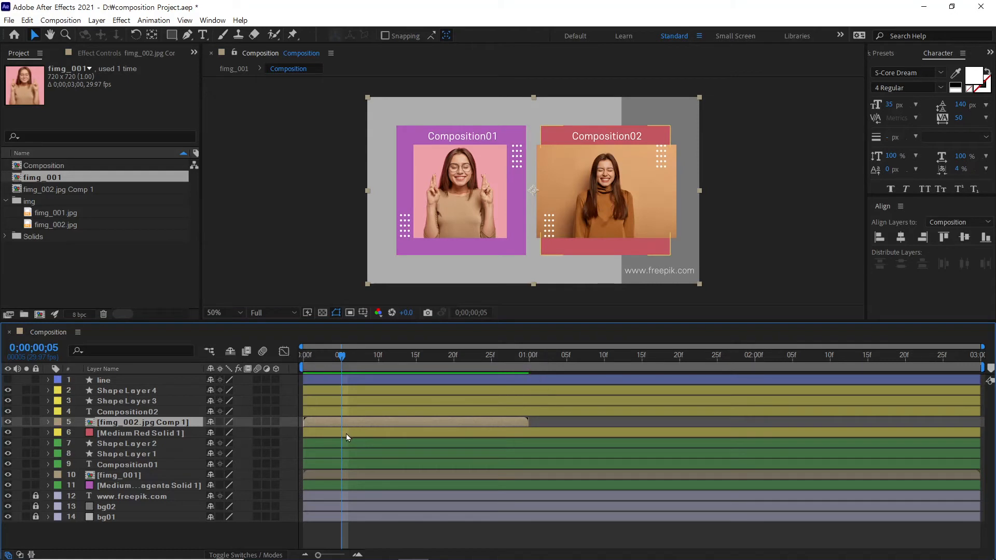
- Undo the pre-composition of the trimmed layer and extend fimg_002.jpg back to the end of the timeline
{"action": "key", "text": "ctrl+z"}
{"action": "left_click_drag", "start_coordinate": [529, 423], "coordinate": [980, 446]}
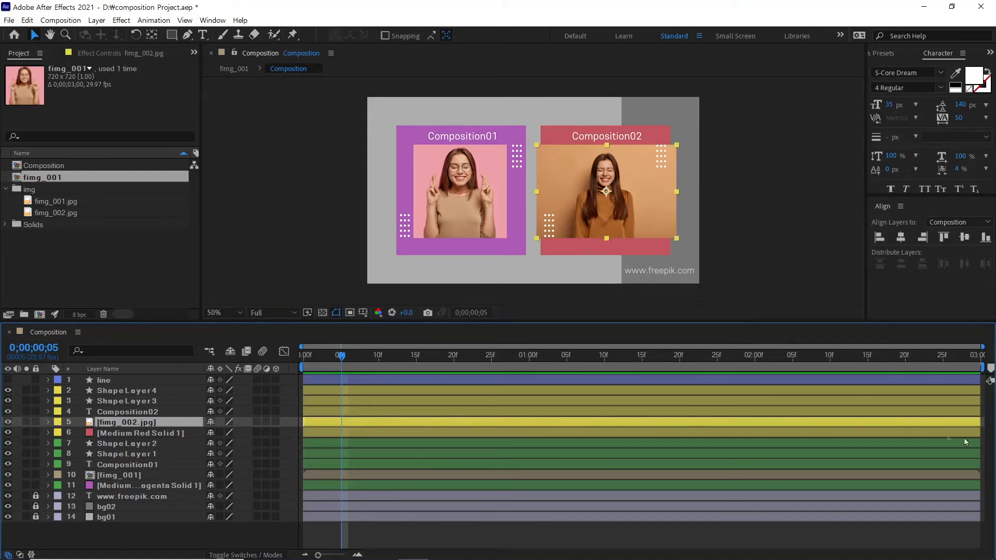
{"action": "left_click_drag", "start_coordinate": [349, 356], "coordinate": [334, 359]}
{"action": "key", "text": "space"}
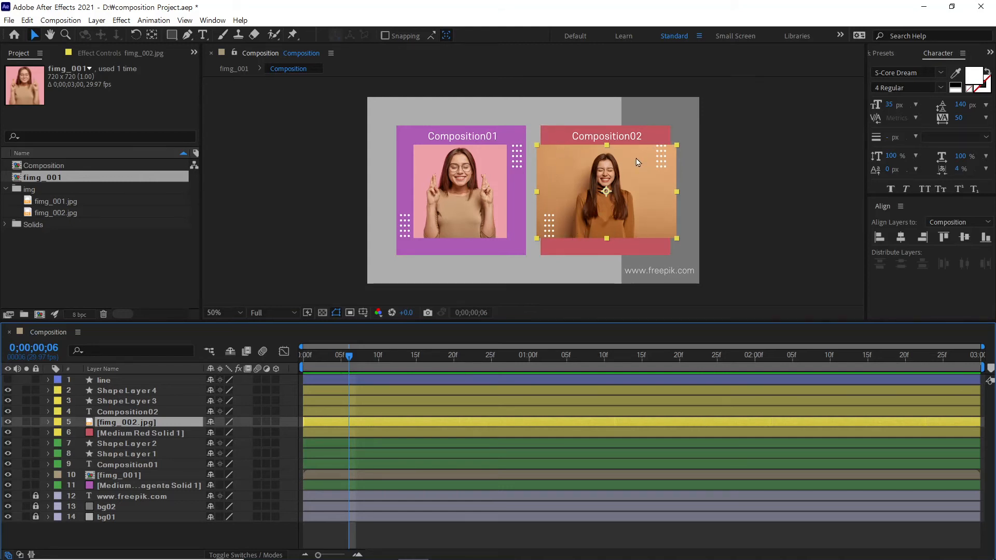
- Pre-compose the fimg_002.jpg layer under the name fimg_002, leaving all attributes in 'Composition'
{"action": "left_click", "coordinate": [96, 20]}
{"action": "left_click", "coordinate": [165, 367]}
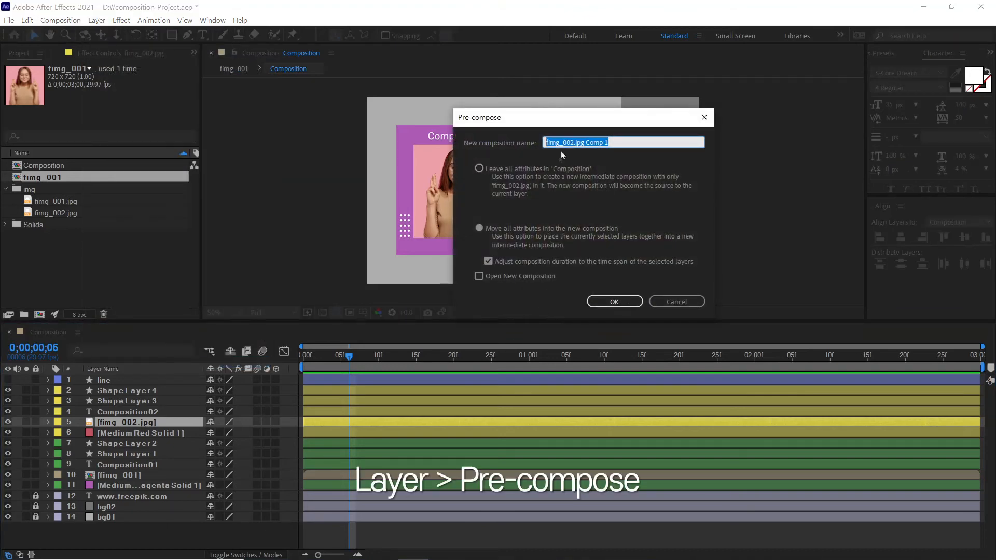
{"action": "left_click_drag", "start_coordinate": [574, 143], "coordinate": [658, 138]}
{"action": "key", "text": "BackSpace"}
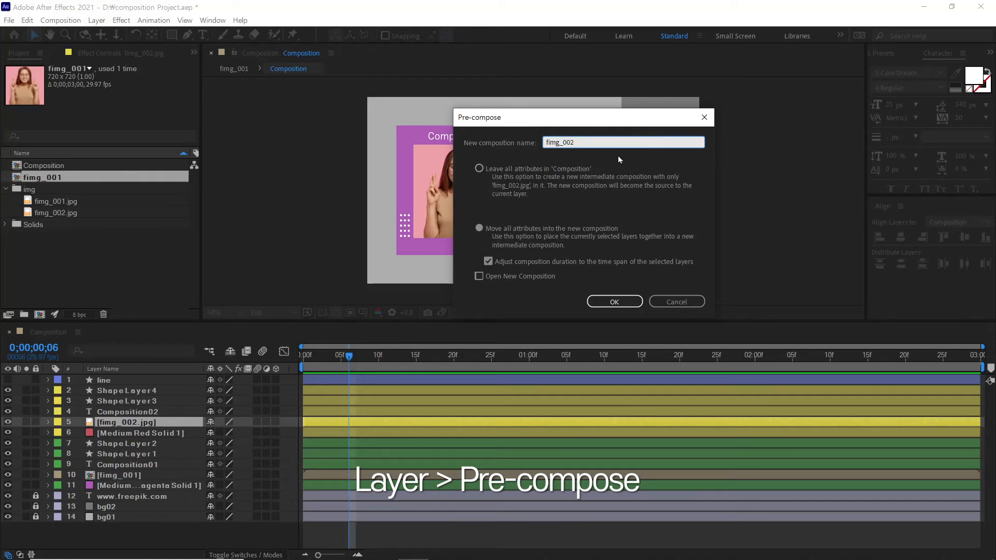
{"action": "left_click", "coordinate": [492, 184]}
{"action": "left_click", "coordinate": [480, 168]}
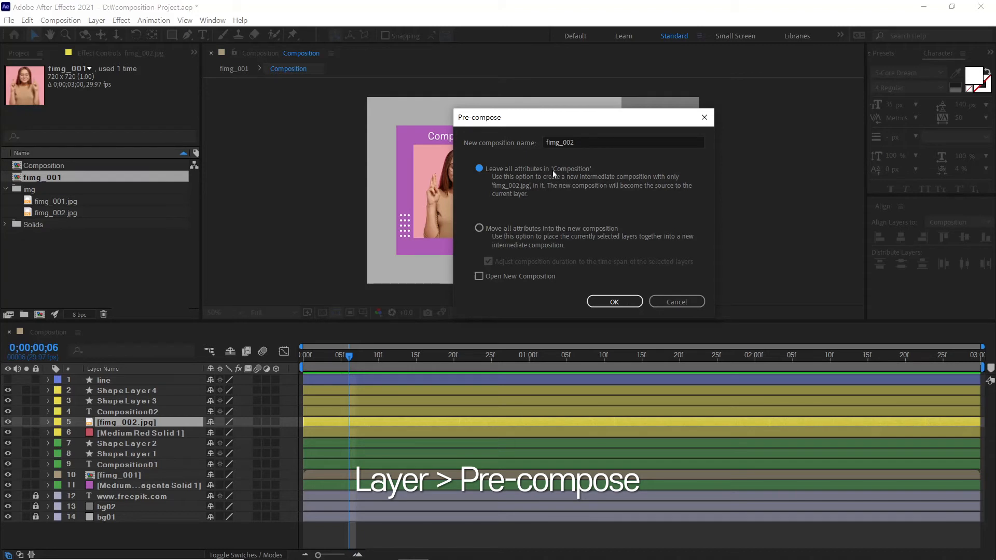
{"action": "left_click", "coordinate": [612, 302]}
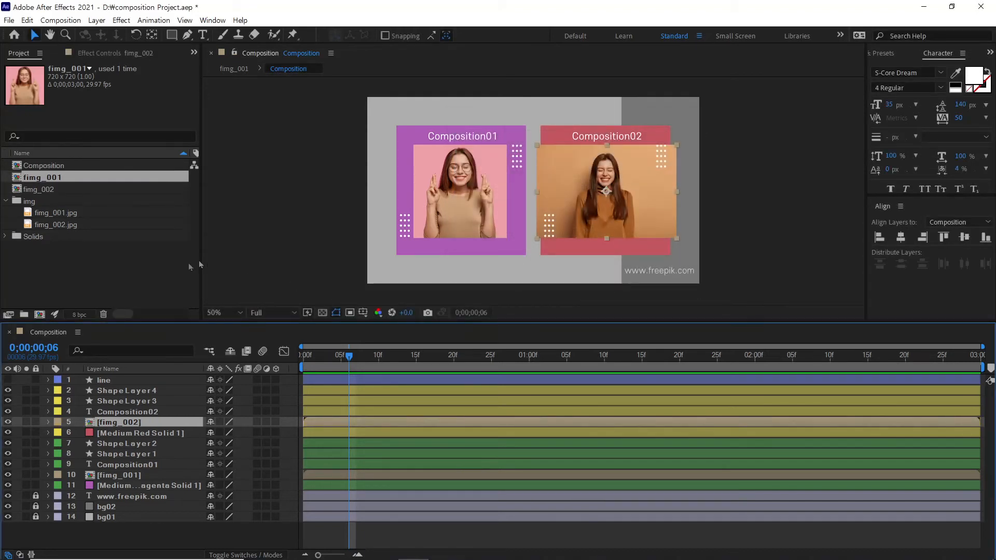
- Check the frame size of fimg_002 among the project items and reselect its layer in the main Composition
{"action": "left_click", "coordinate": [49, 189]}
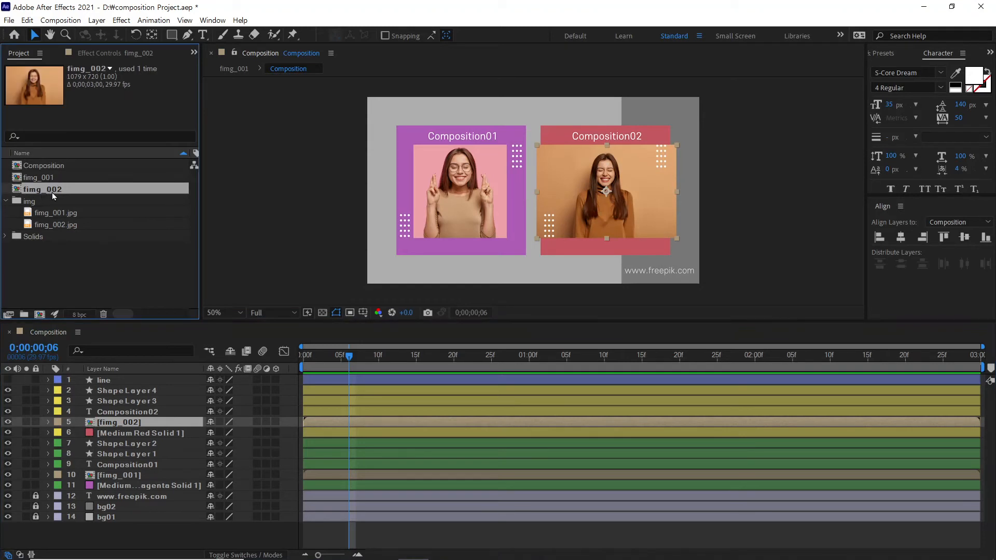
{"action": "left_click", "coordinate": [79, 262]}
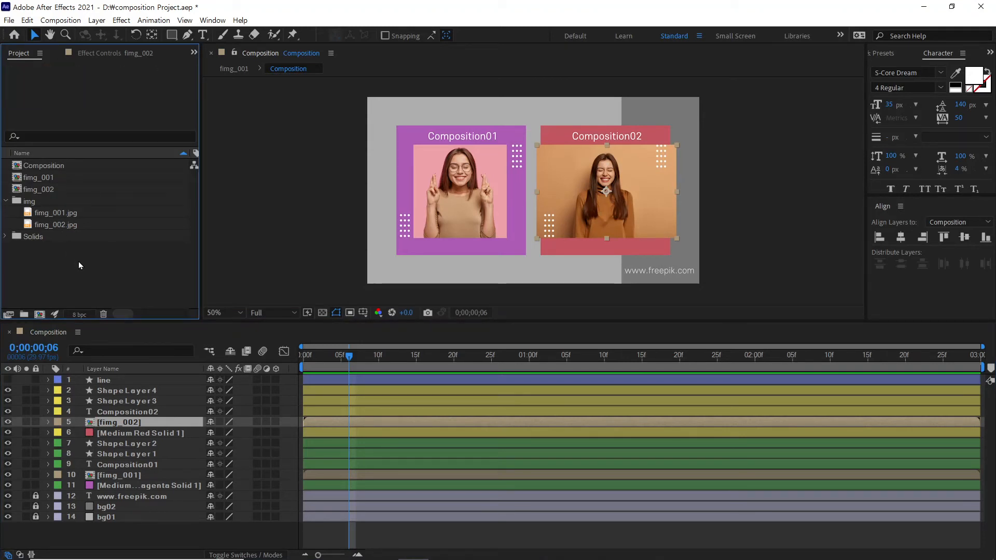
{"action": "left_click", "coordinate": [138, 424]}
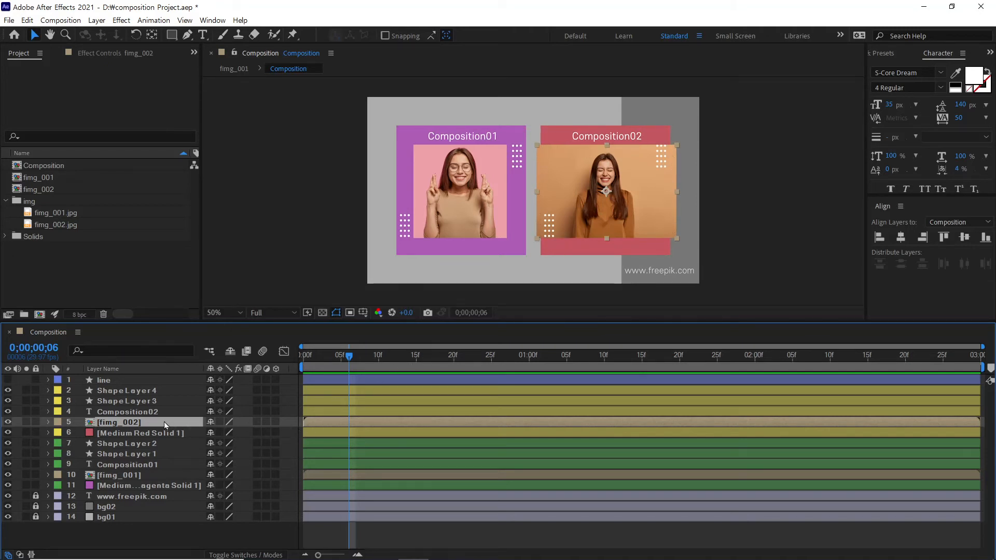
- Open the fimg_002 composition, go to its first frame and select the fimg_002.jpg layer inside it
{"action": "double_click", "coordinate": [124, 422]}
{"action": "left_click", "coordinate": [157, 384]}
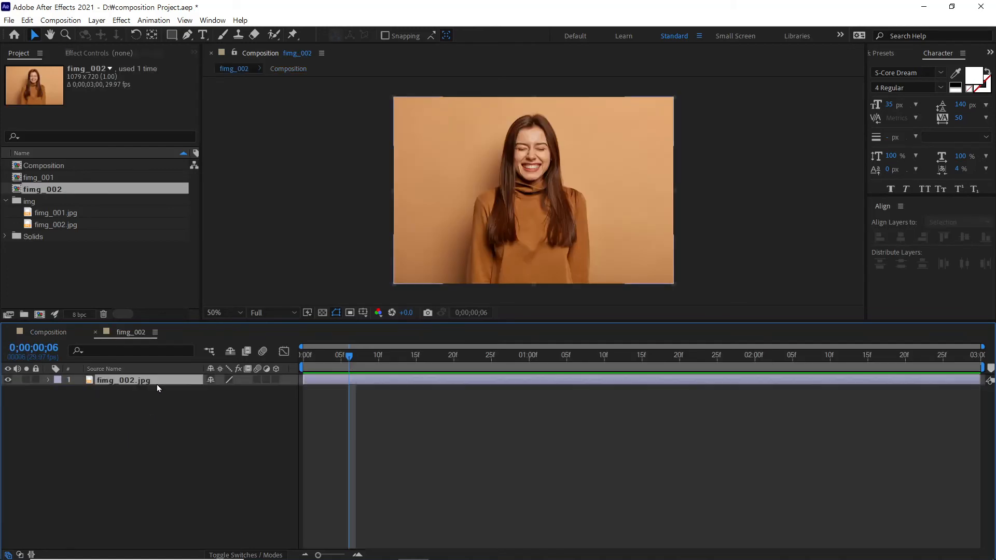
{"action": "key", "text": "Home"}
{"action": "key", "text": "space"}
{"action": "key", "text": "space"}
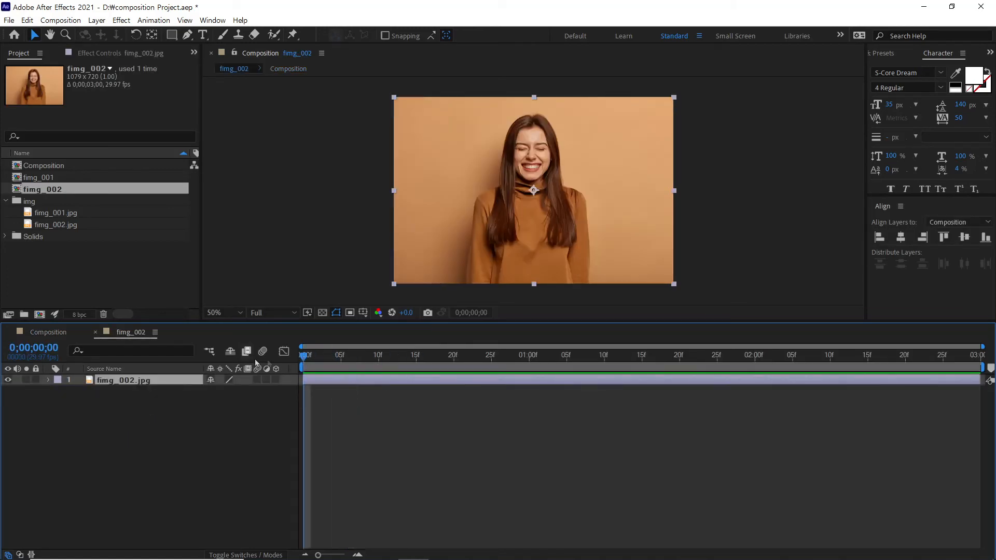
{"action": "left_click", "coordinate": [148, 402]}
{"action": "left_click", "coordinate": [141, 382]}
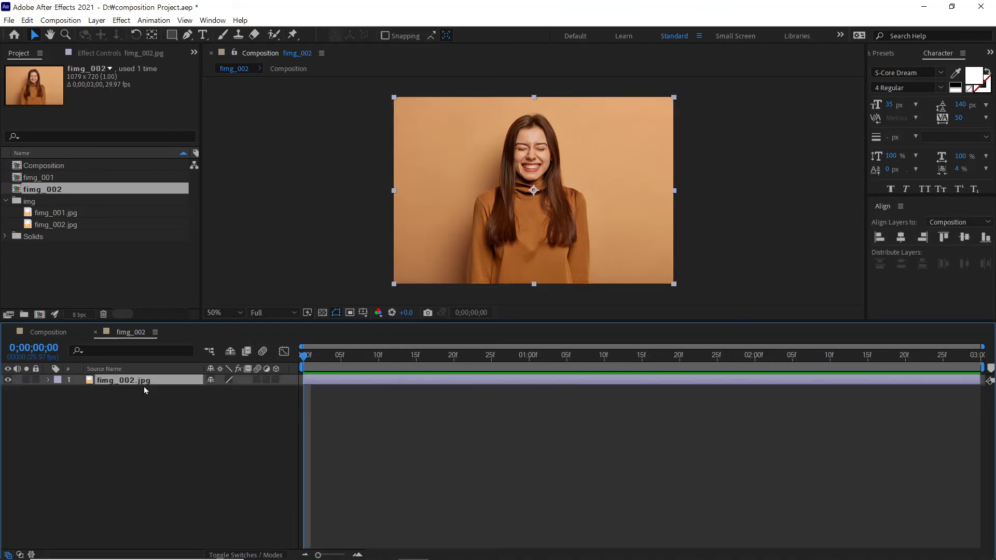
- Set the fimg_002 composition's width to 720 px in its composition settings to crop the image to a square
{"action": "left_click", "coordinate": [185, 432]}
{"action": "left_click", "coordinate": [60, 20]}
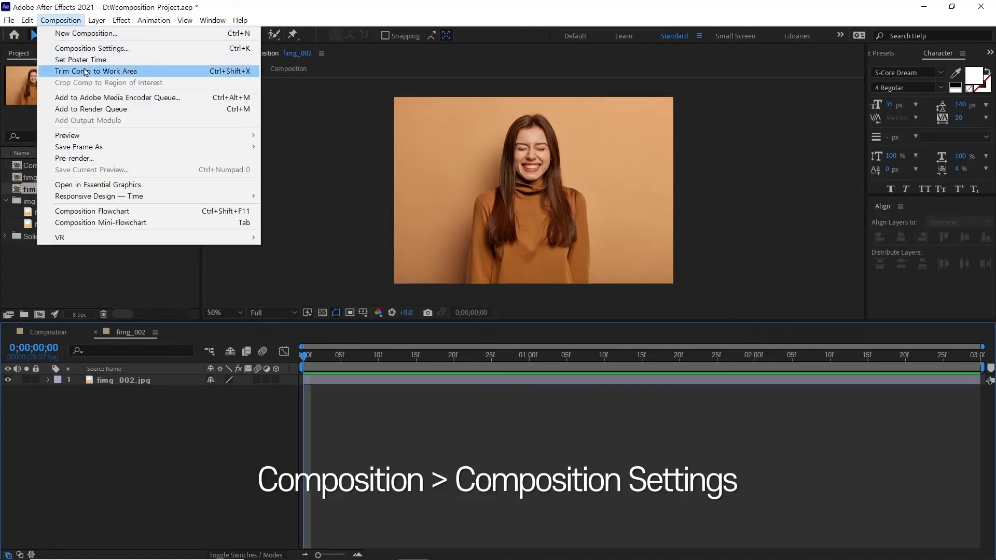
{"action": "left_click", "coordinate": [90, 49]}
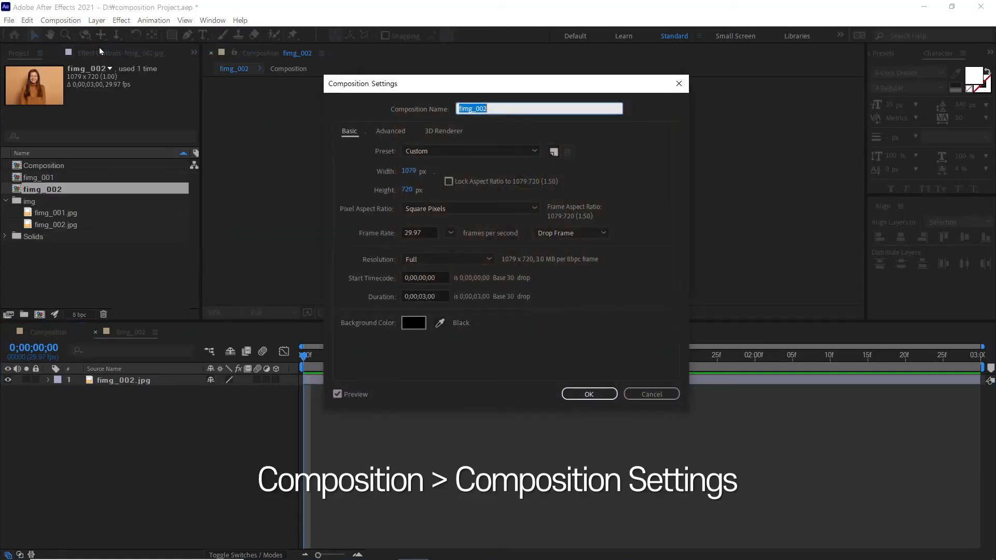
{"action": "left_click", "coordinate": [409, 171]}
{"action": "type", "text": "720"}
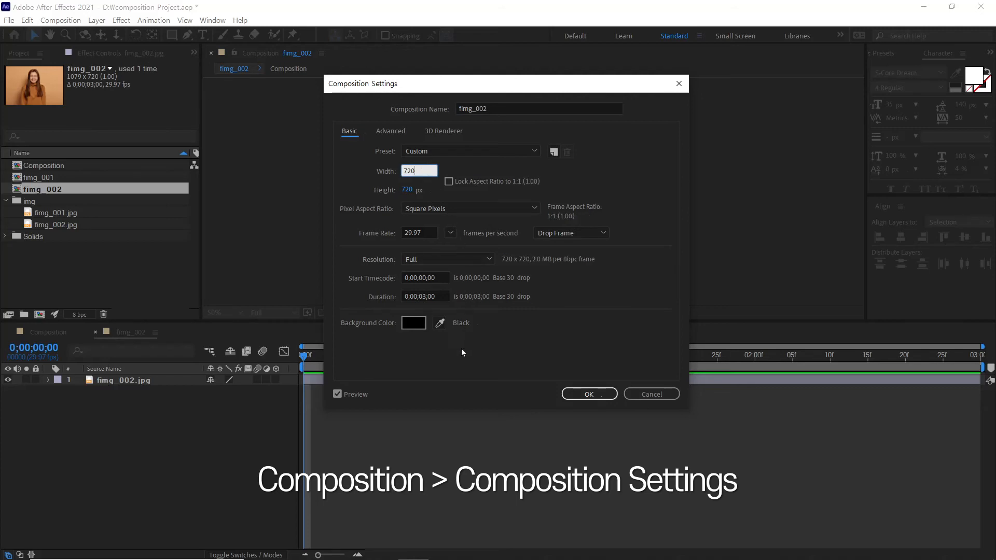
{"action": "left_click", "coordinate": [463, 353]}
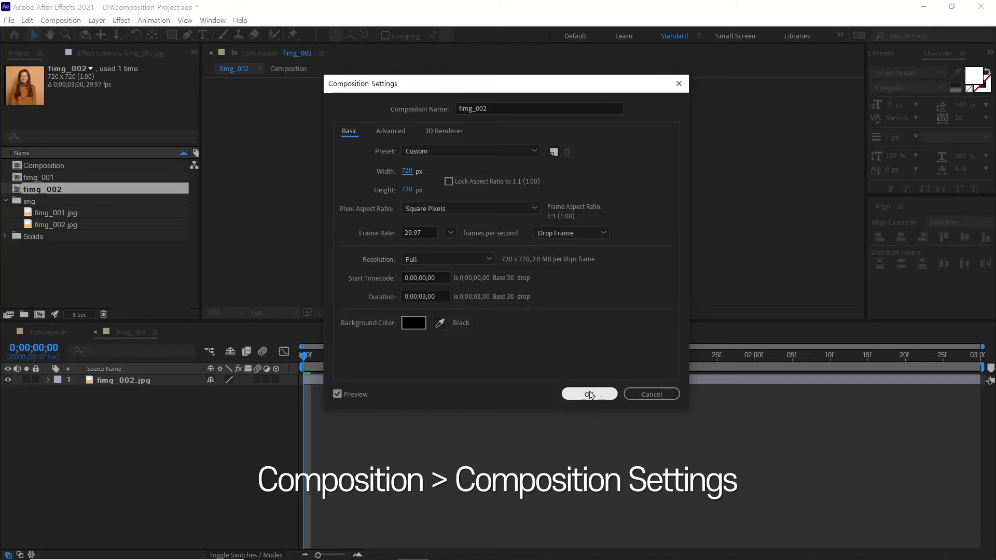
{"action": "left_click", "coordinate": [590, 395]}
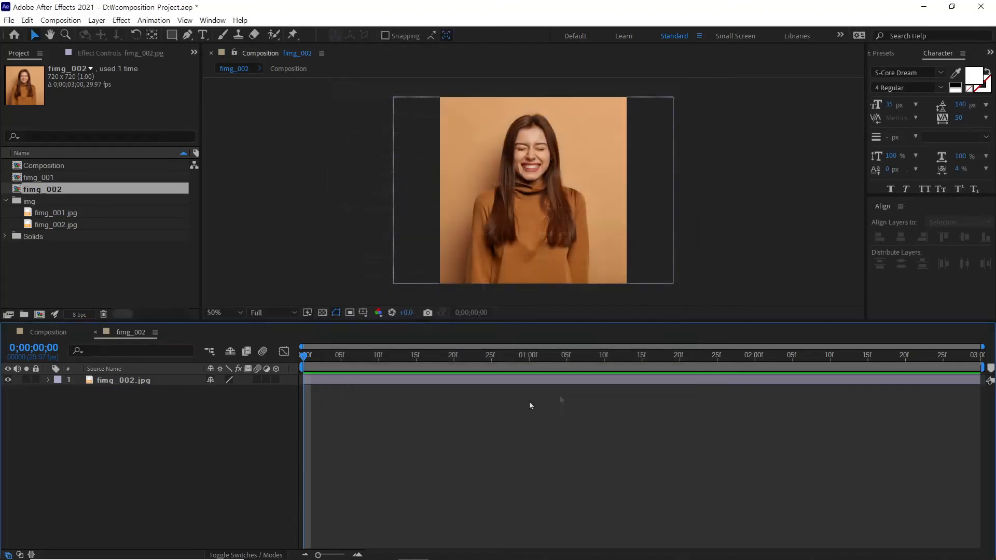
- Close the fimg_002 composition and check both square images on their cards in the main Composition
{"action": "left_click", "coordinate": [95, 332]}
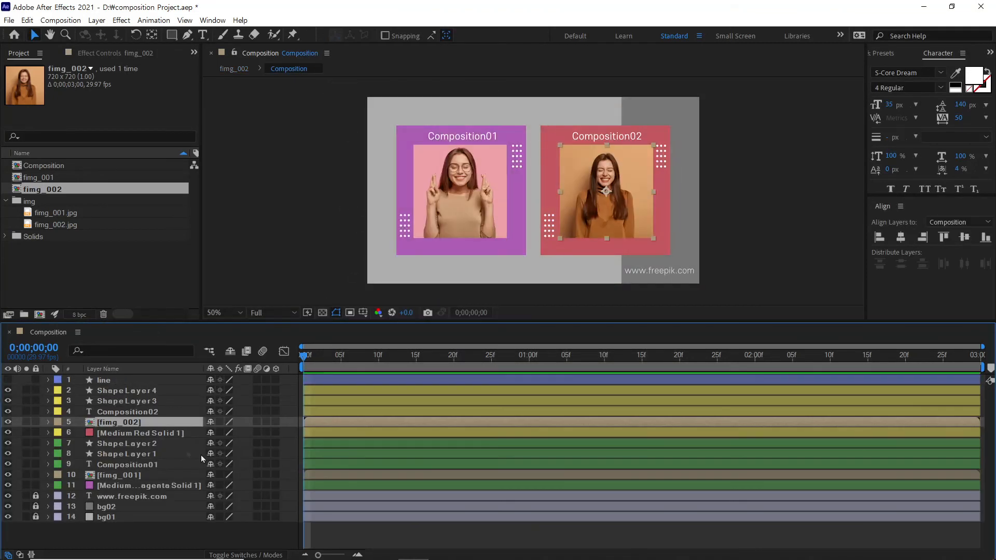
{"action": "left_click", "coordinate": [325, 525]}
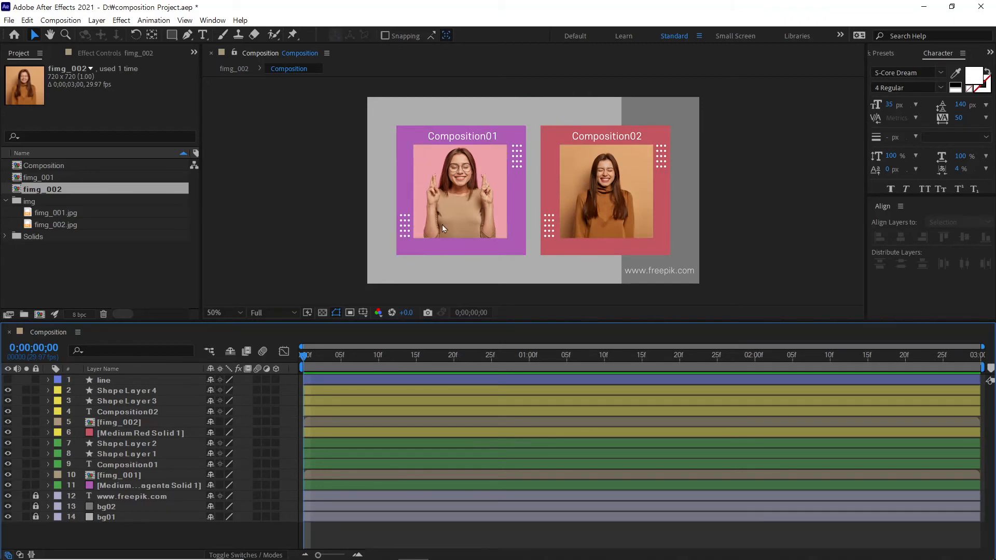
{"action": "left_click", "coordinate": [492, 212]}
{"action": "left_click", "coordinate": [599, 193]}
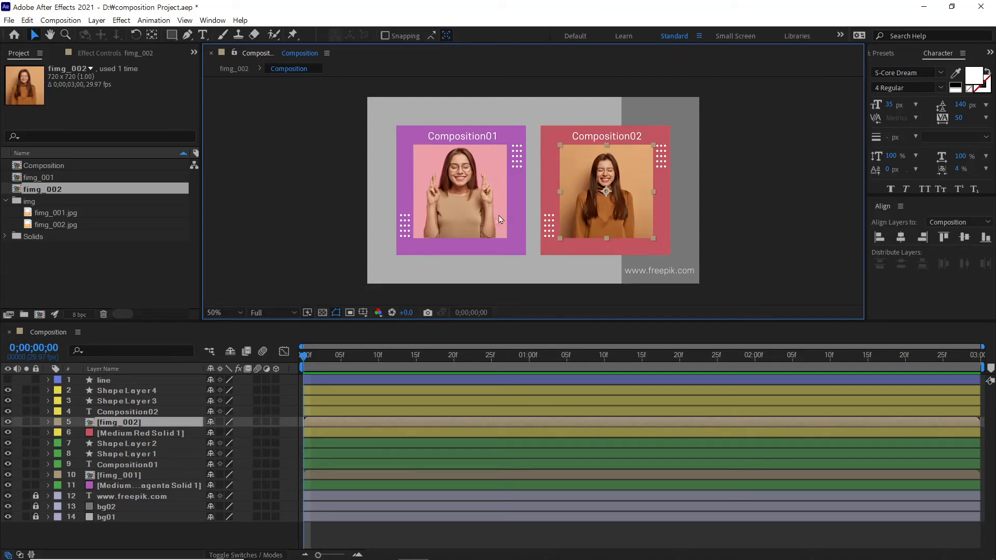
{"action": "left_click", "coordinate": [273, 528]}
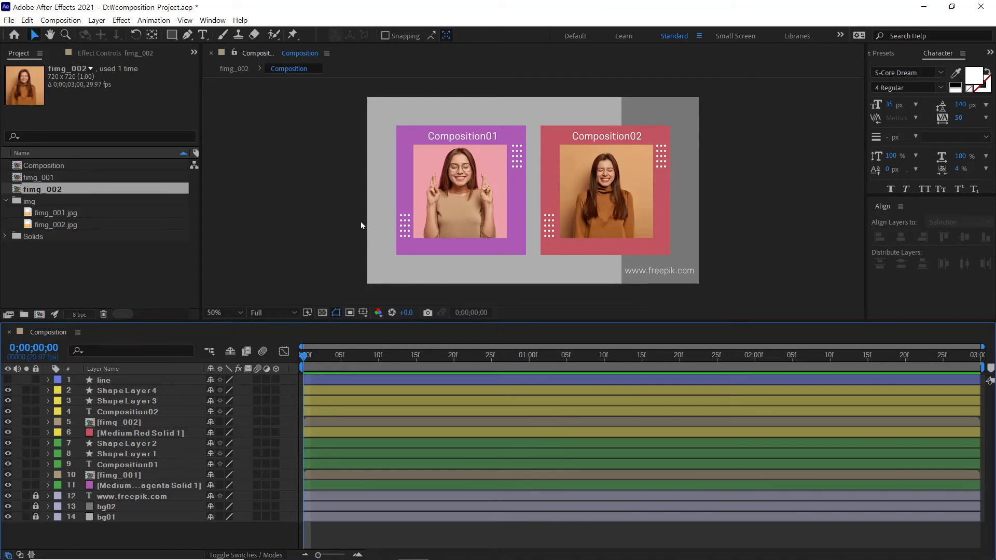
- Select the layers of the Composition01 card and of the Composition02 card in turn to examine what each contains, and clear the selection
{"action": "left_click", "coordinate": [453, 177]}
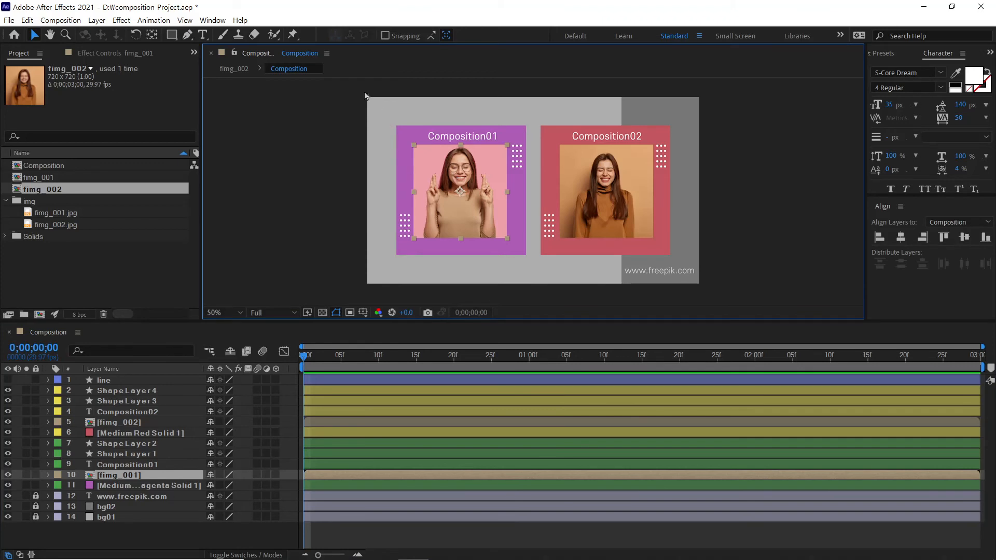
{"action": "left_click_drag", "start_coordinate": [332, 105], "coordinate": [530, 277]}
{"action": "left_click_drag", "start_coordinate": [750, 109], "coordinate": [535, 266]}
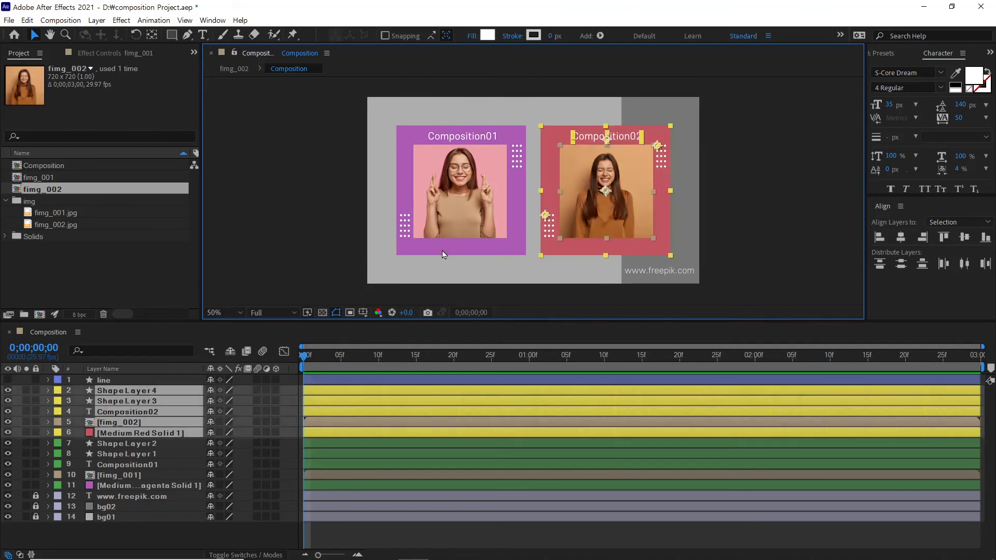
{"action": "left_click", "coordinate": [324, 215]}
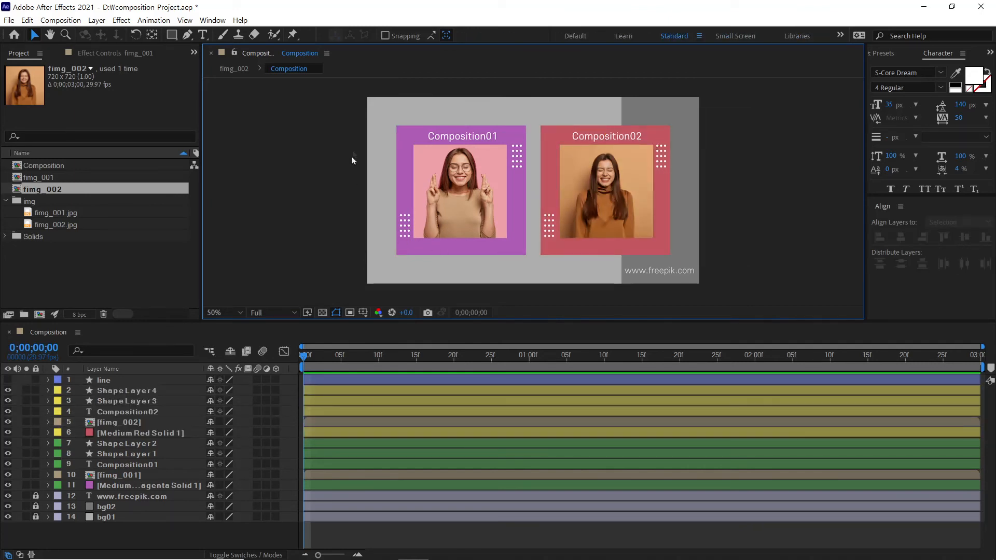
- Pre-compose all Composition01 card layers under the default name, moving all attributes without adjusting the duration to the selected layers, and clear the selection
{"action": "left_click_drag", "start_coordinate": [333, 106], "coordinate": [534, 291]}
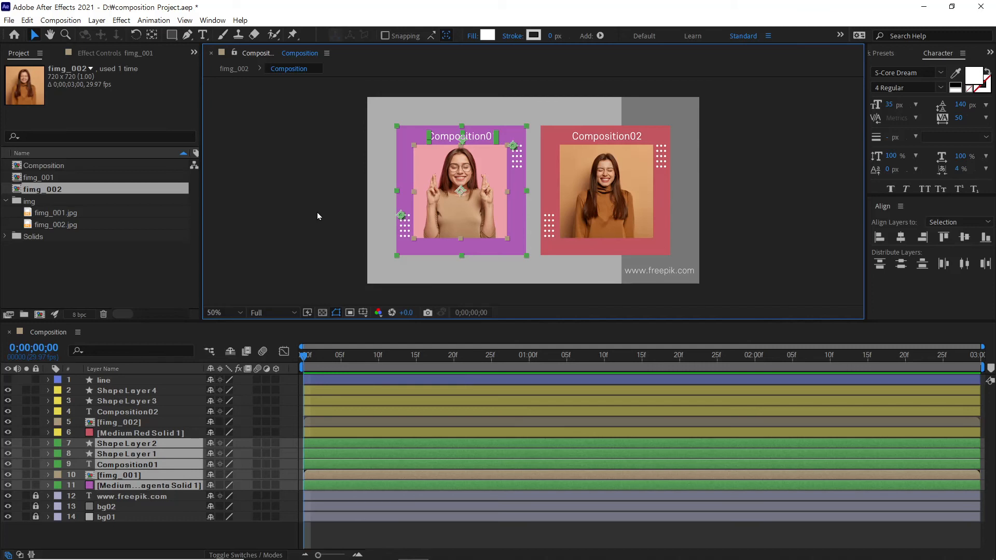
{"action": "left_click_drag", "start_coordinate": [314, 101], "coordinate": [531, 283]}
{"action": "left_click", "coordinate": [99, 21]}
{"action": "left_click", "coordinate": [136, 363]}
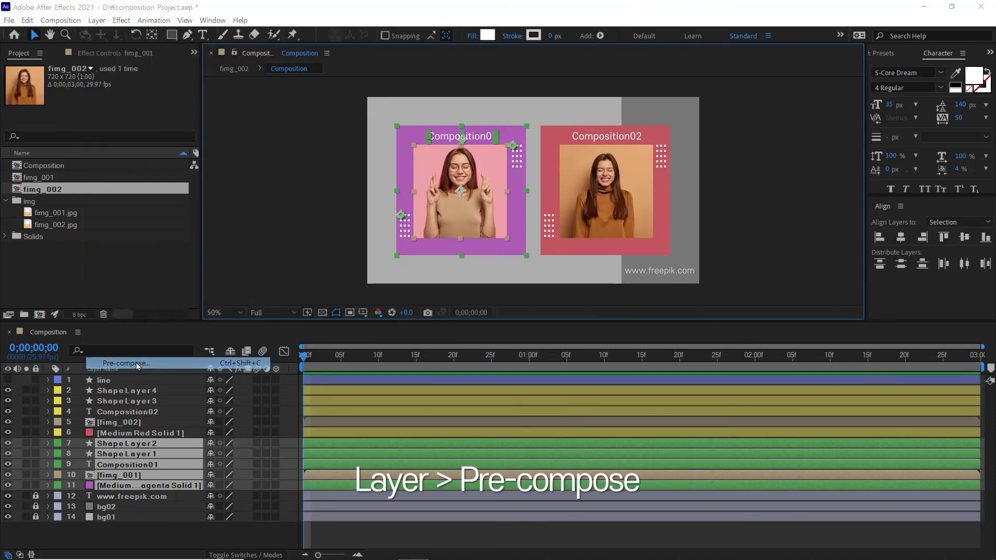
{"action": "left_click_drag", "start_coordinate": [518, 124], "coordinate": [691, 117]}
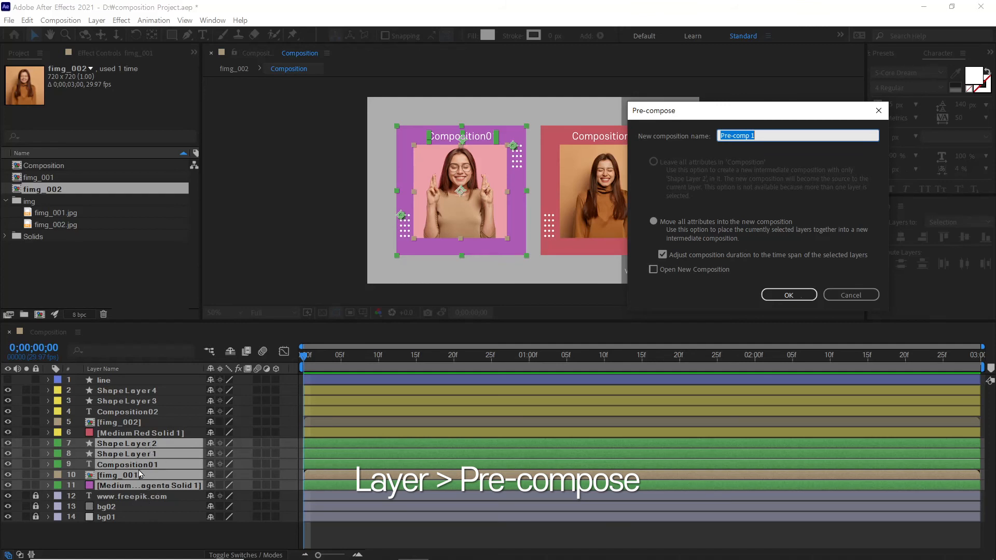
{"action": "left_click", "coordinate": [655, 220]}
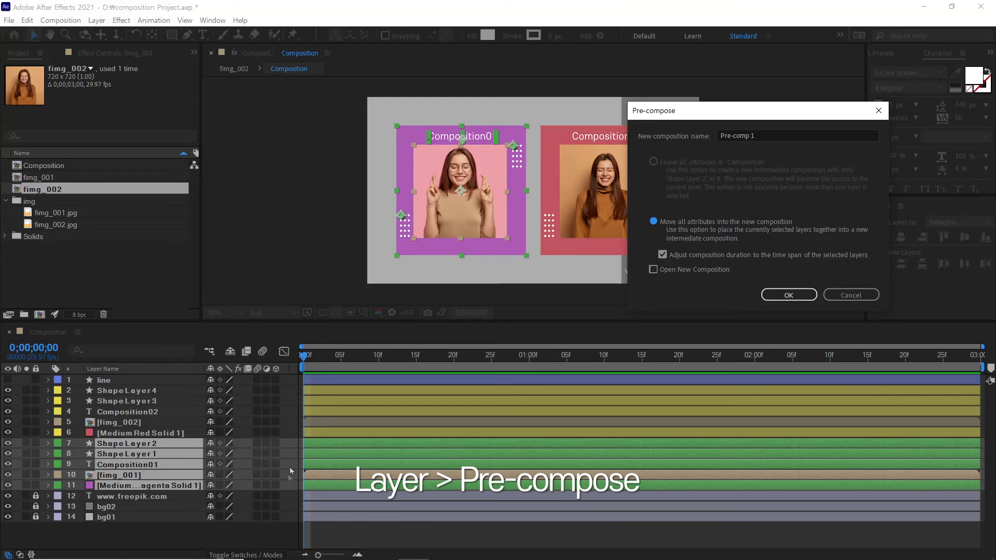
{"action": "left_click", "coordinate": [794, 296]}
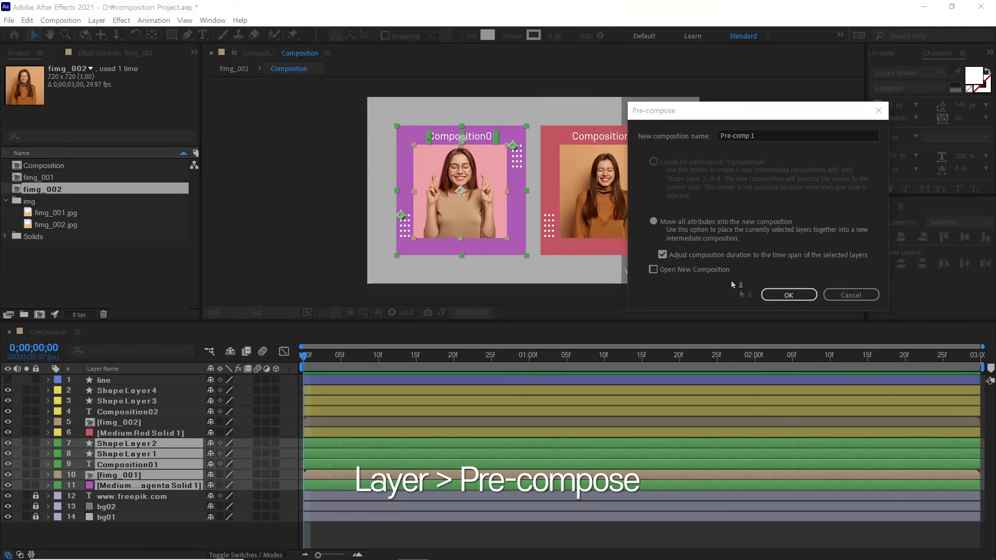
{"action": "left_click", "coordinate": [664, 254]}
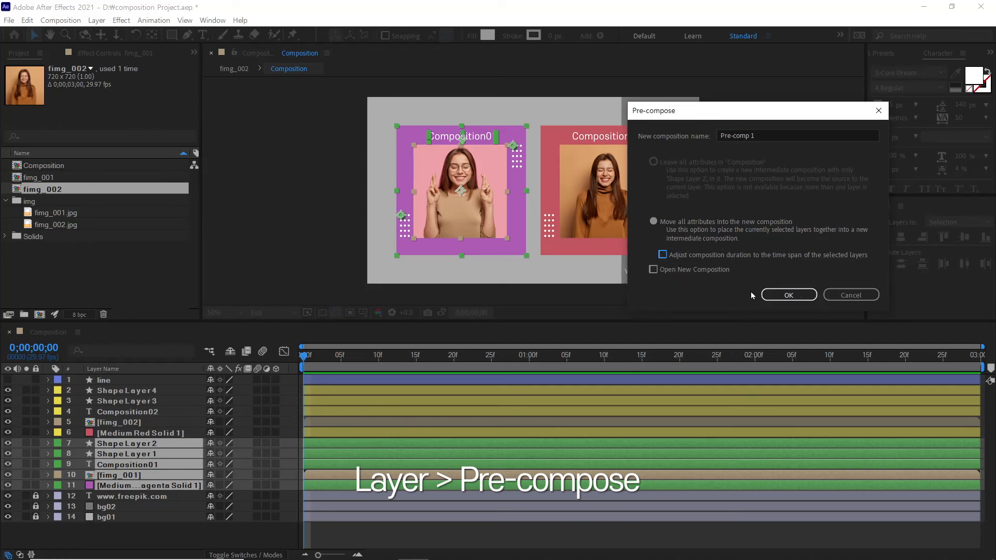
{"action": "left_click", "coordinate": [778, 296]}
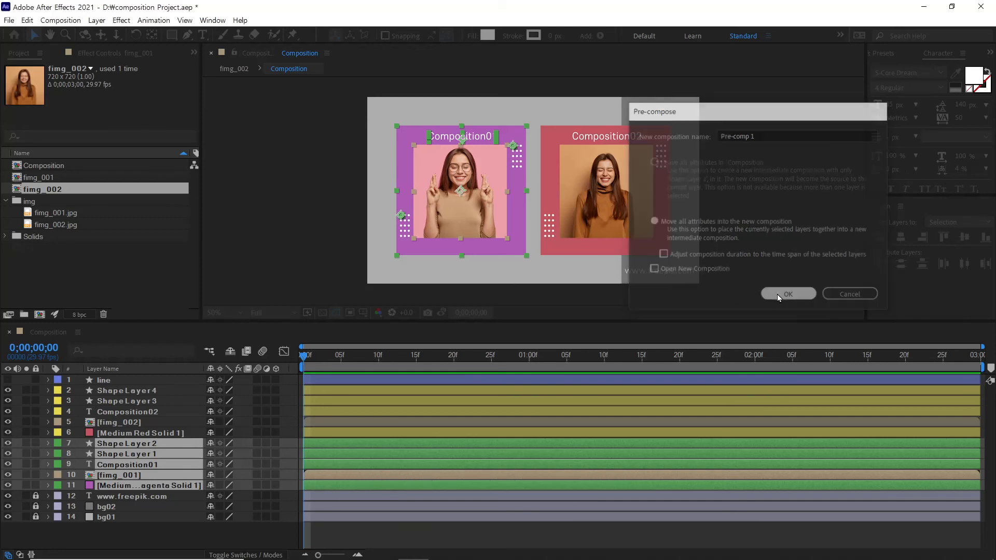
{"action": "left_click", "coordinate": [186, 501]}
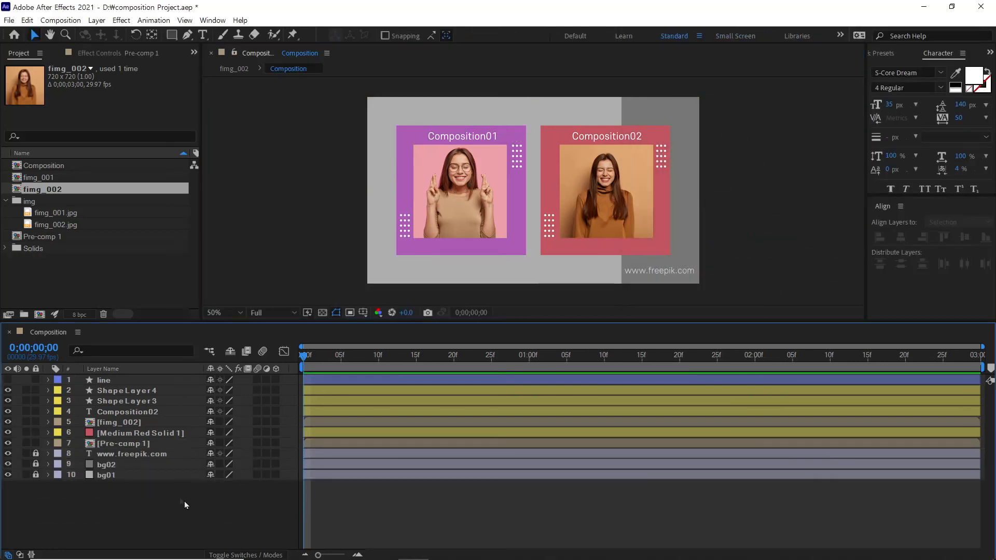
- Select the Pre-comp 1 layer and toggle its visibility off and on to check which part of the design it holds
{"action": "left_click", "coordinate": [134, 444]}
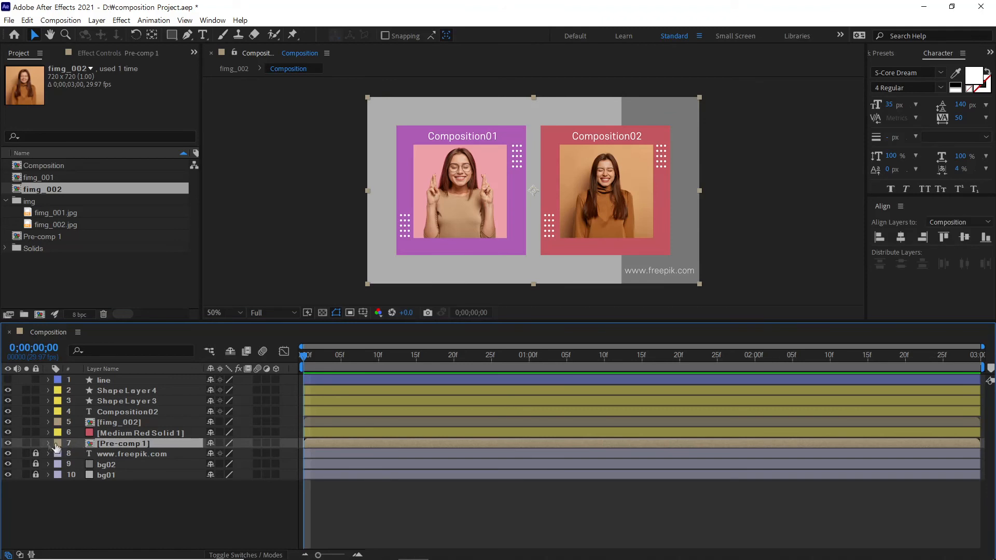
{"action": "left_click", "coordinate": [7, 443]}
{"action": "left_click", "coordinate": [7, 444]}
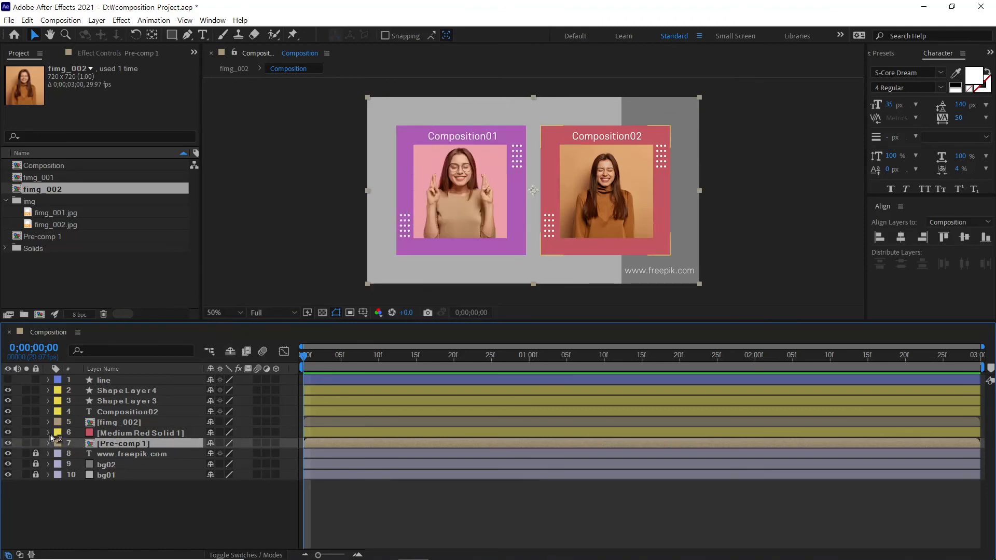
{"action": "left_click", "coordinate": [8, 443]}
{"action": "left_click", "coordinate": [8, 443]}
- Pre-compose the Composition02 card's layers, from Medium Red Solid 1 up to Shape Layer 4, into a new composition named Pre-comp 2
{"action": "left_click", "coordinate": [106, 433]}
{"action": "left_click_drag", "start_coordinate": [722, 109], "coordinate": [535, 260]}
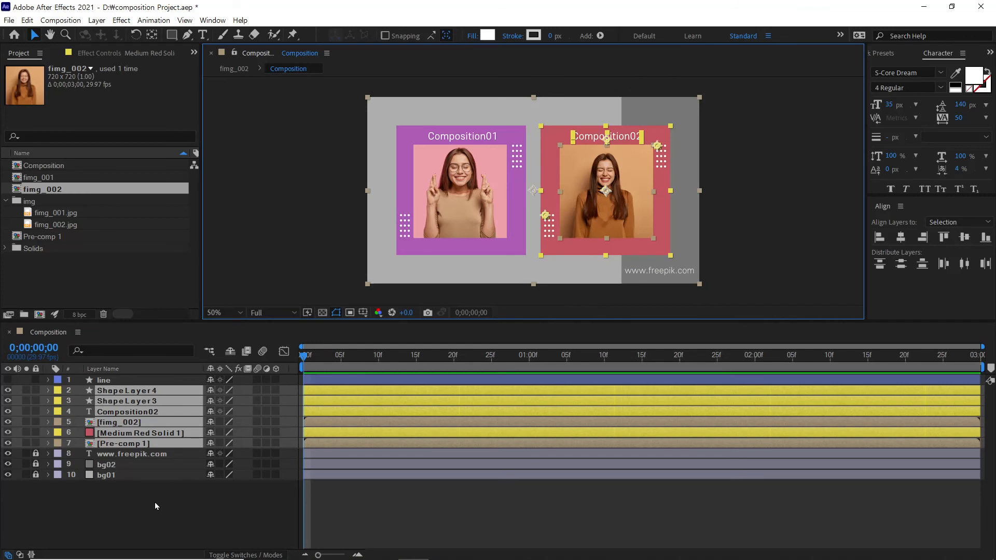
{"action": "left_click", "coordinate": [111, 487]}
{"action": "left_click", "coordinate": [114, 442]}
{"action": "left_click", "coordinate": [117, 433]}
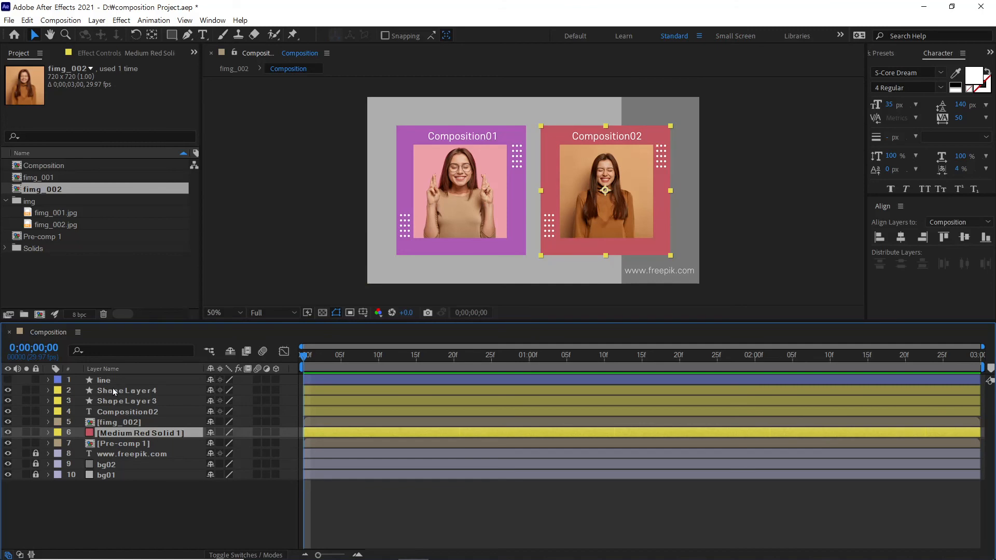
{"action": "left_click", "coordinate": [113, 389], "text": "shift"}
{"action": "left_click", "coordinate": [96, 21]}
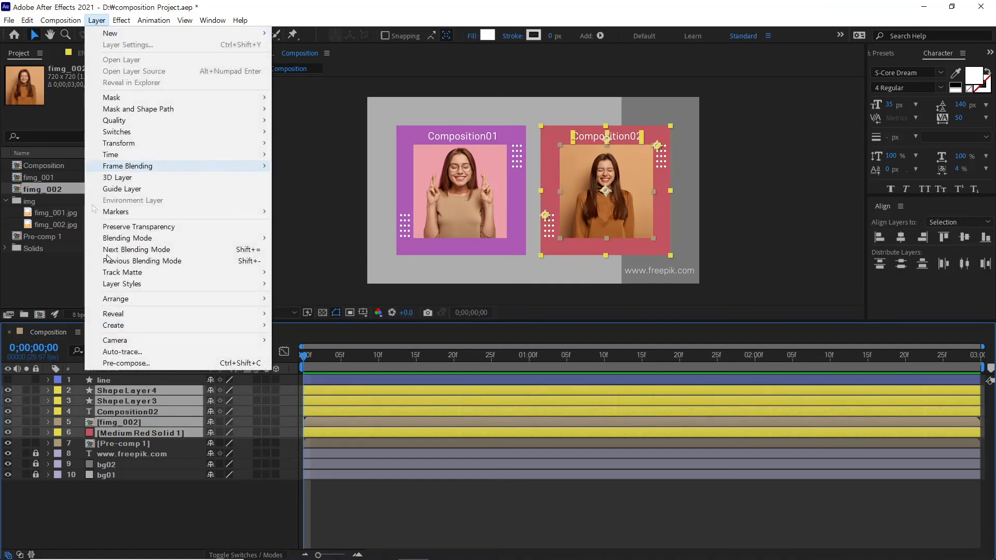
{"action": "left_click", "coordinate": [139, 363]}
{"action": "left_click", "coordinate": [757, 133]}
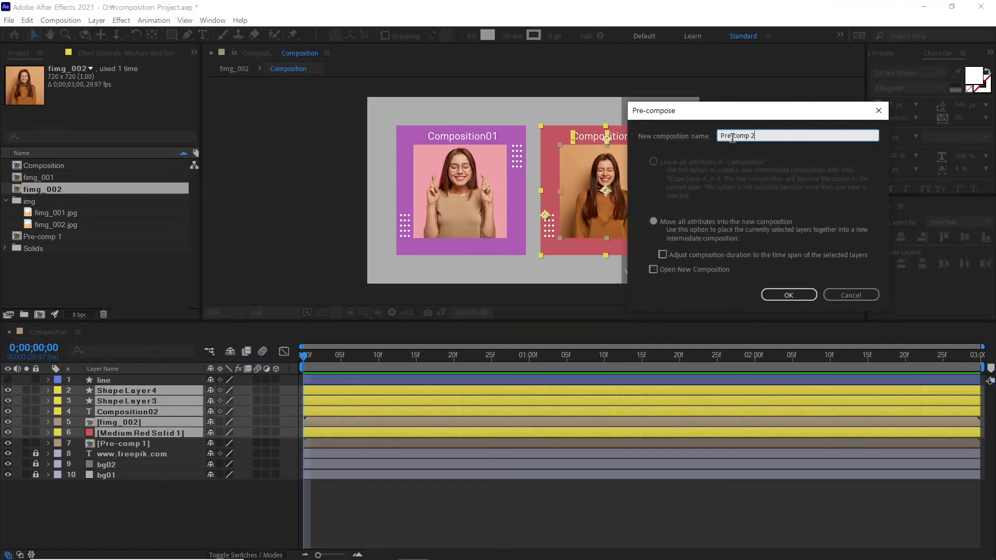
{"action": "left_click", "coordinate": [796, 299]}
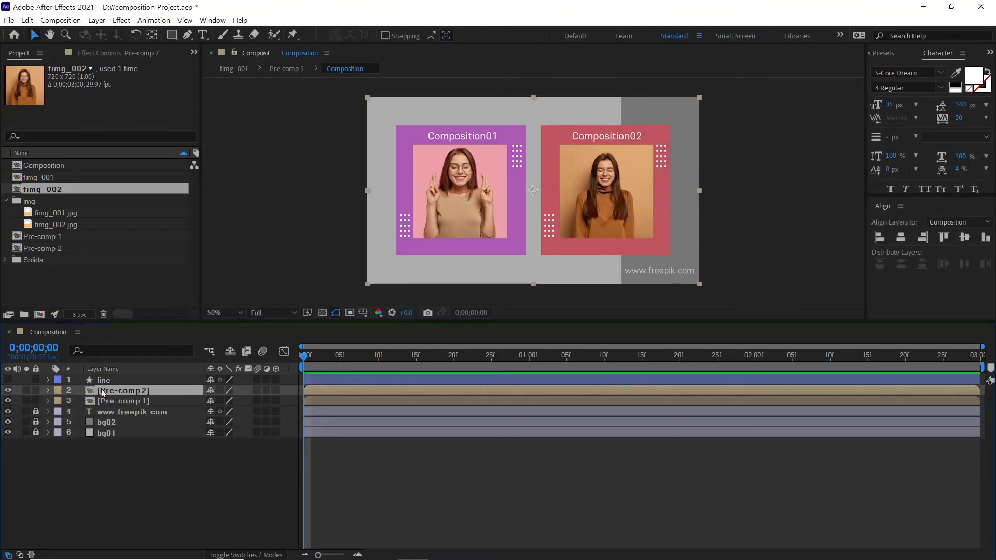
- Toggle the visibility of the Pre-comp 2 and Pre-comp 1 layers to check each card, and clear the layer selection
{"action": "left_click", "coordinate": [8, 390]}
{"action": "left_click", "coordinate": [7, 400]}
{"action": "left_click", "coordinate": [8, 401]}
{"action": "left_click", "coordinate": [8, 390]}
{"action": "left_click", "coordinate": [8, 390]}
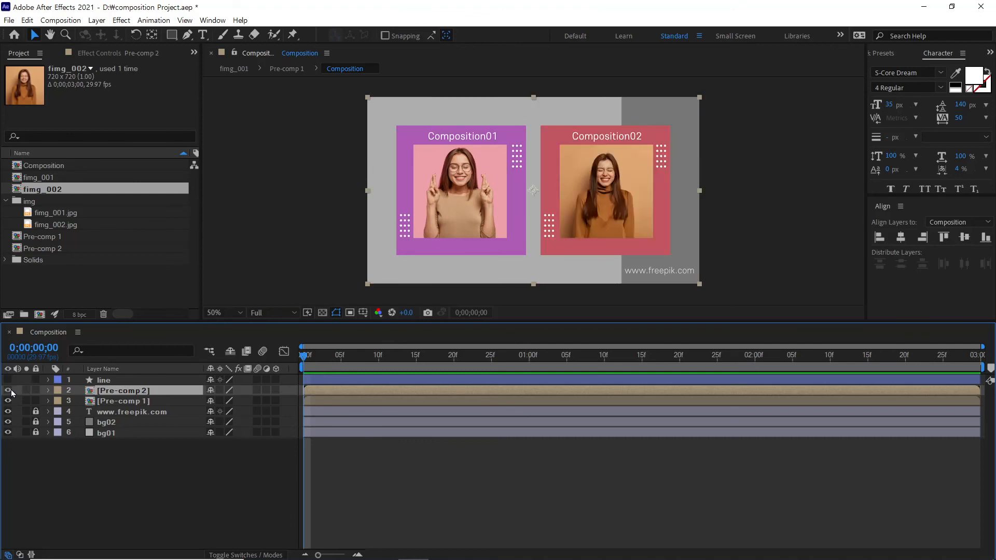
{"action": "left_click", "coordinate": [115, 464]}
{"action": "left_click", "coordinate": [129, 400]}
{"action": "left_click", "coordinate": [135, 390]}
{"action": "left_click", "coordinate": [110, 497]}
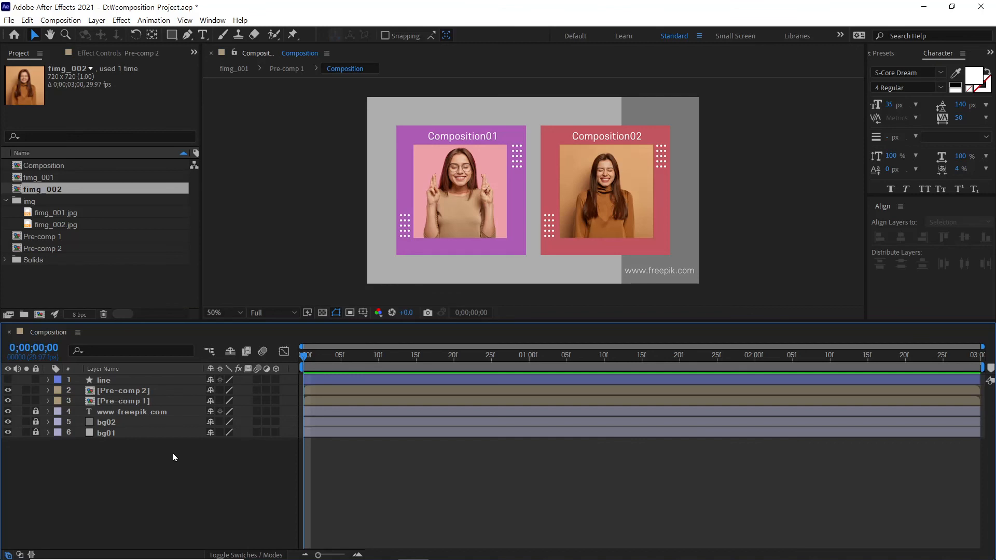
- Open the Pre-comp 1 composition and examine the Composition01 card's layers inside it
{"action": "left_click", "coordinate": [118, 402]}
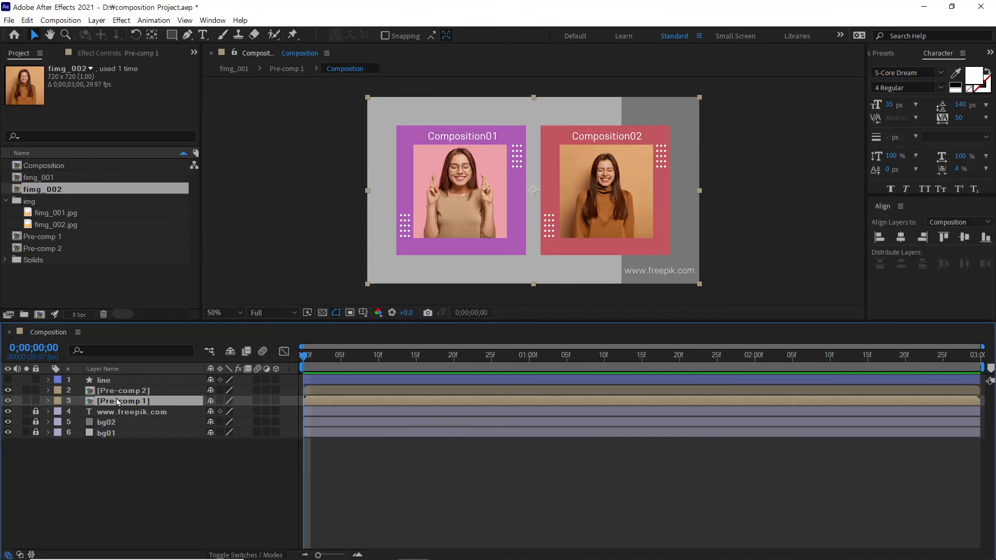
{"action": "double_click", "coordinate": [117, 399]}
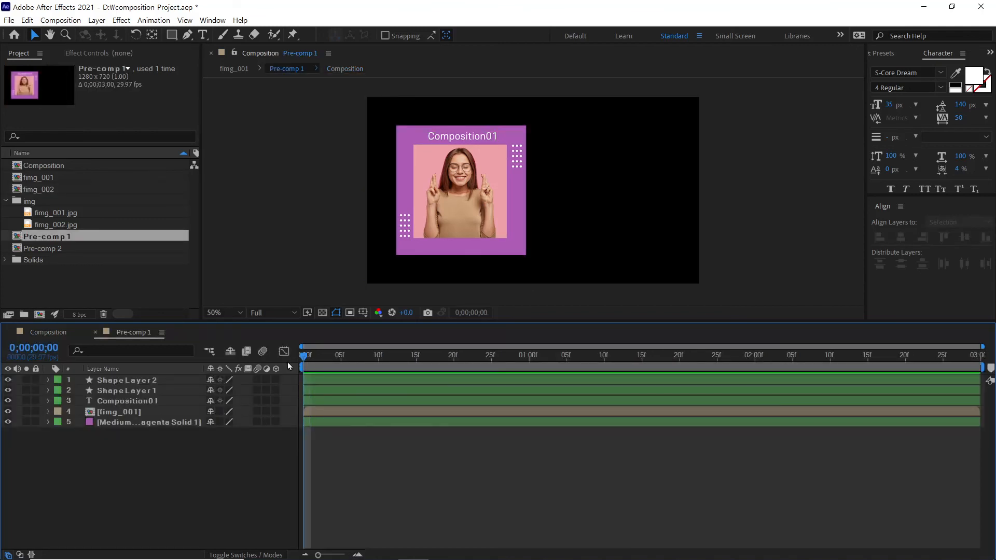
{"action": "left_click", "coordinate": [141, 401]}
{"action": "left_click", "coordinate": [144, 391]}
{"action": "left_click", "coordinate": [146, 381]}
{"action": "left_click", "coordinate": [137, 462]}
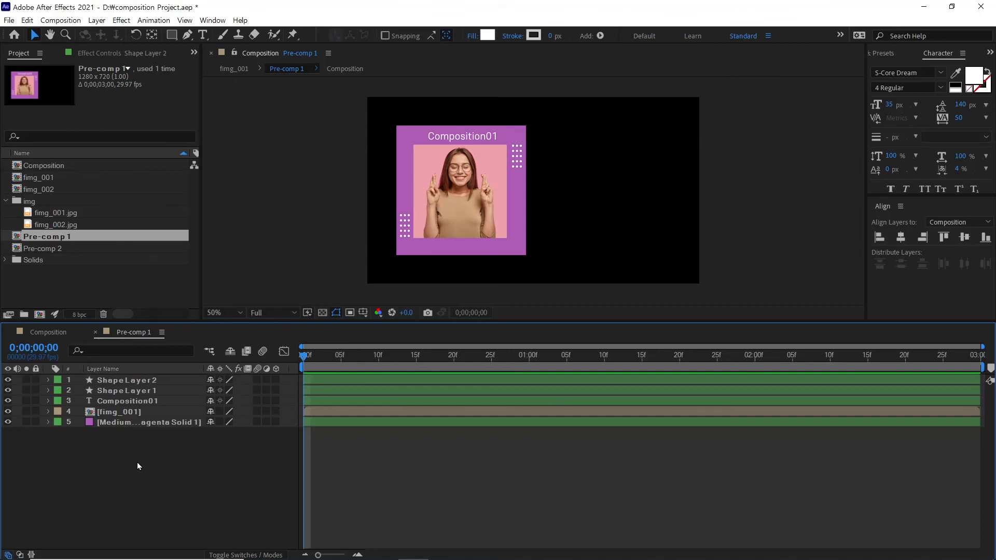
- Open Pre-comp 2 from the main Composition to examine the Composition02 card's layers, and return to the main Composition
{"action": "left_click", "coordinate": [53, 331]}
{"action": "left_click", "coordinate": [116, 391]}
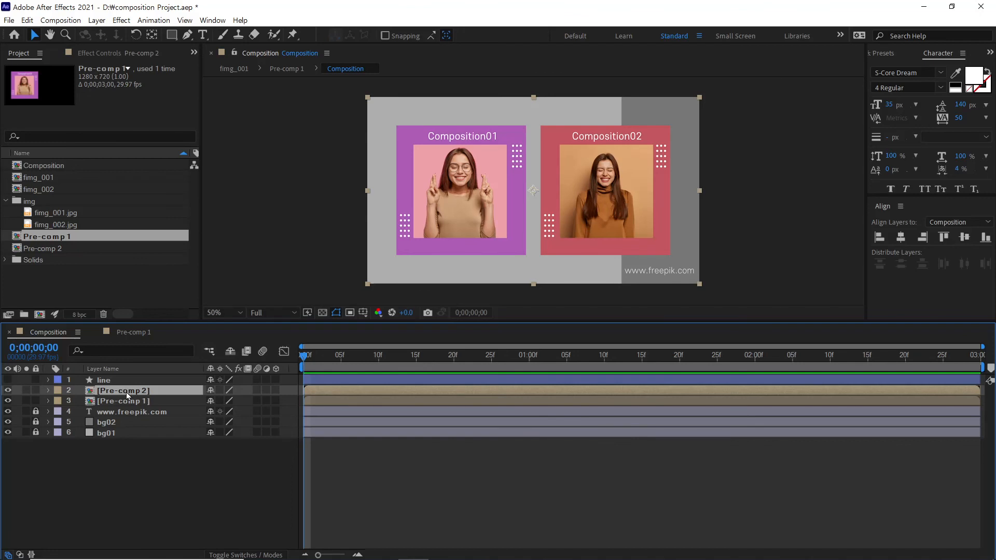
{"action": "double_click", "coordinate": [126, 393]}
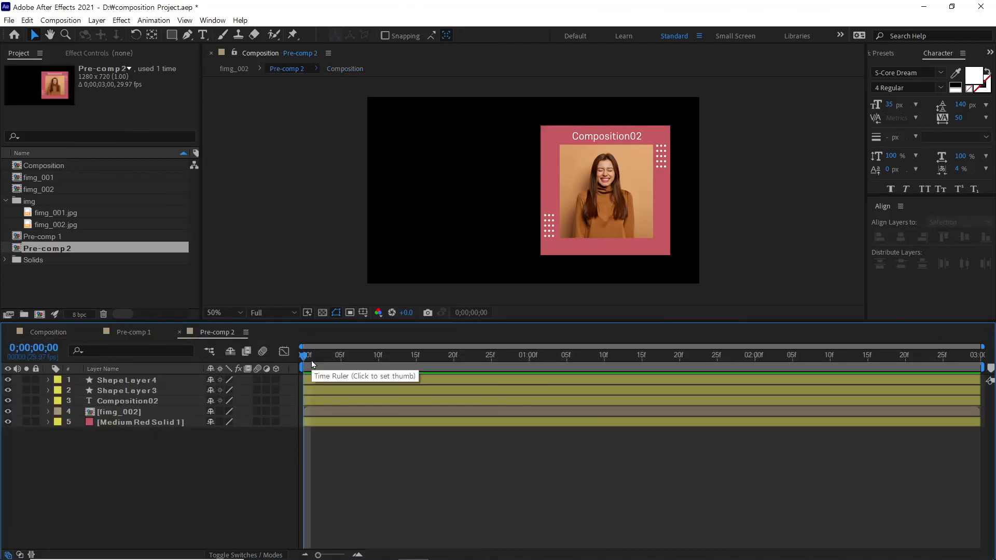
{"action": "left_click", "coordinate": [59, 333]}
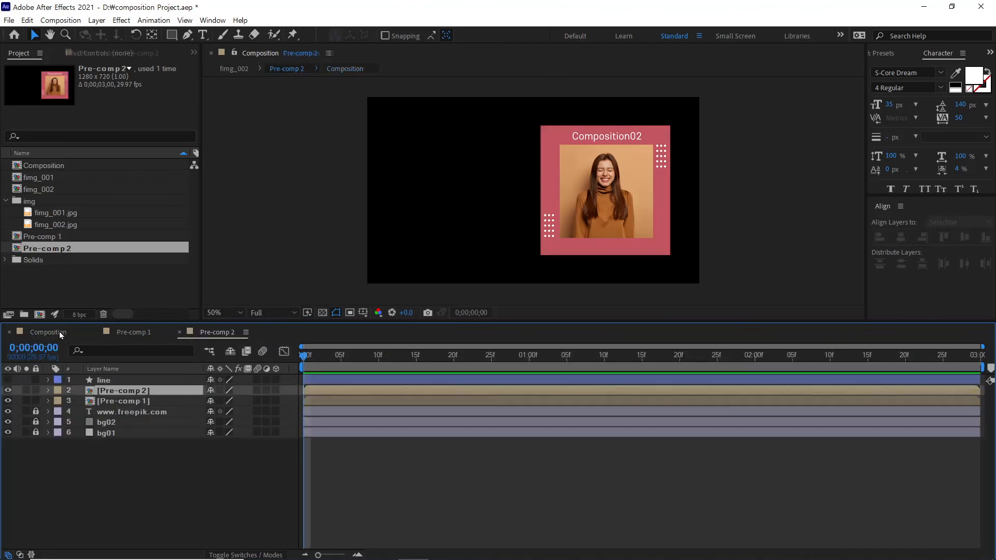
{"action": "left_click", "coordinate": [104, 401]}
{"action": "left_click", "coordinate": [113, 390]}
{"action": "left_click", "coordinate": [113, 400]}
{"action": "left_click", "coordinate": [121, 390]}
{"action": "left_click", "coordinate": [119, 400]}
{"action": "left_click", "coordinate": [117, 391]}
{"action": "left_click", "coordinate": [115, 400]}
{"action": "left_click", "coordinate": [120, 391]}
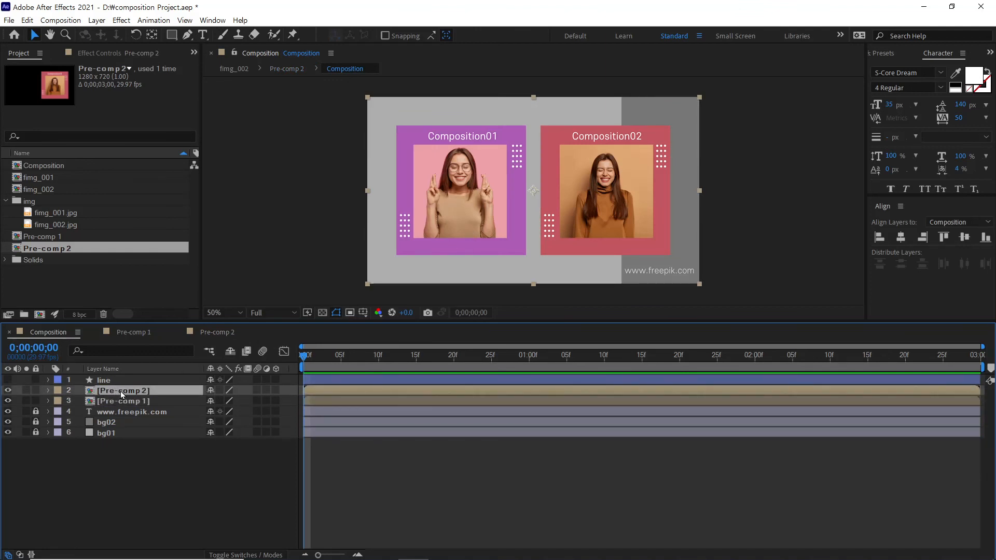